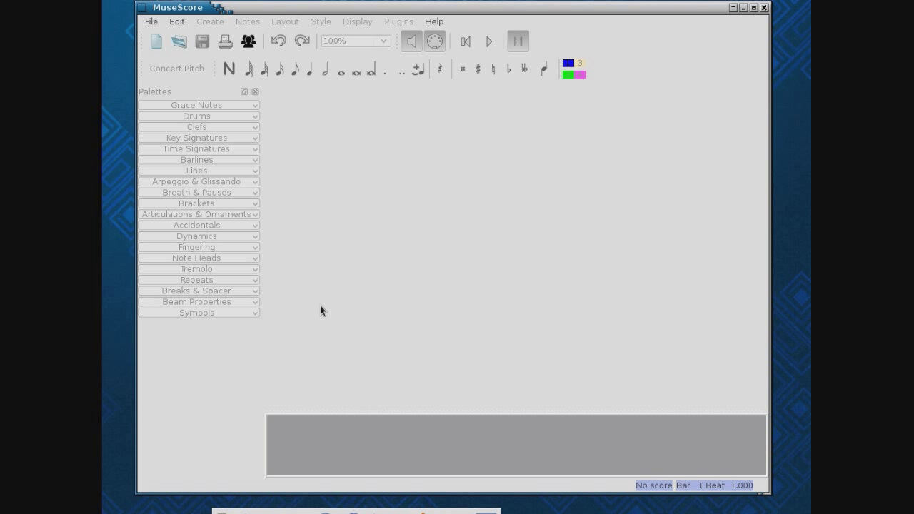
Step: In the I/O preferences, enable the internal synthesizer via JACK Audio Server alongside JACK MIDI output
{"action": "left_click", "coordinate": [182, 26]}
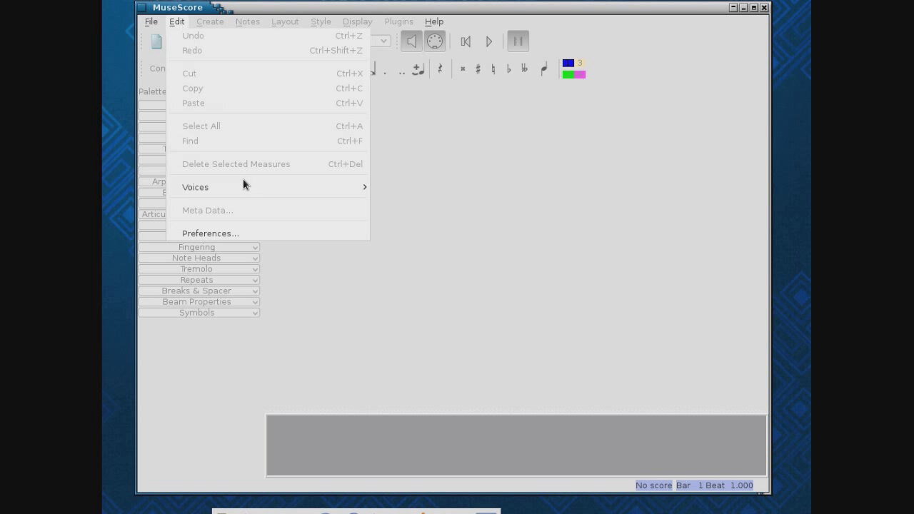
{"action": "left_click", "coordinate": [256, 234]}
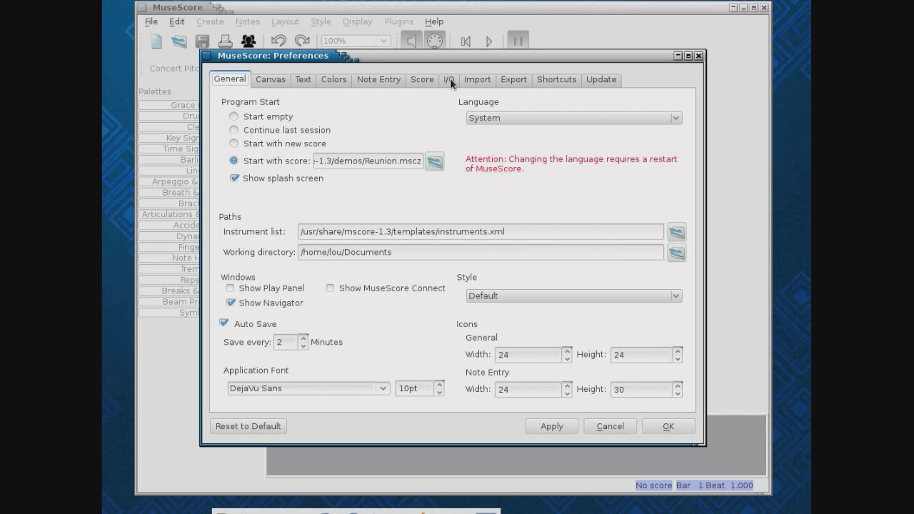
{"action": "left_click", "coordinate": [449, 80]}
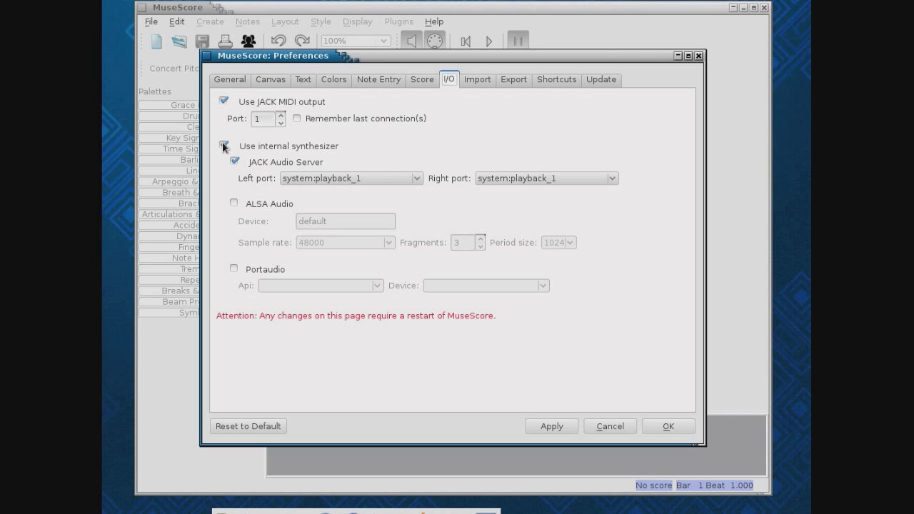
{"action": "left_click", "coordinate": [674, 424]}
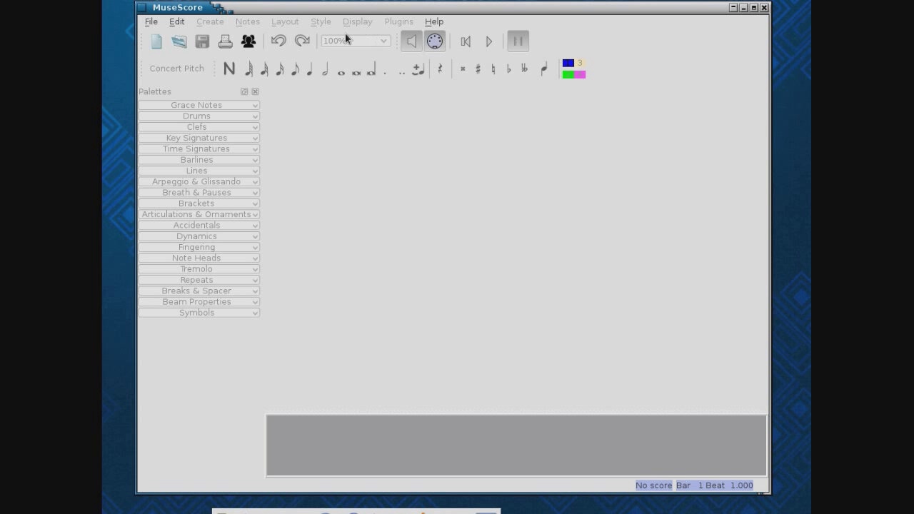
Step: Import kybrd1-2.4.mid from Linux Music/033 MuseScore with 1/8 as the shortest note
{"action": "left_click", "coordinate": [151, 22]}
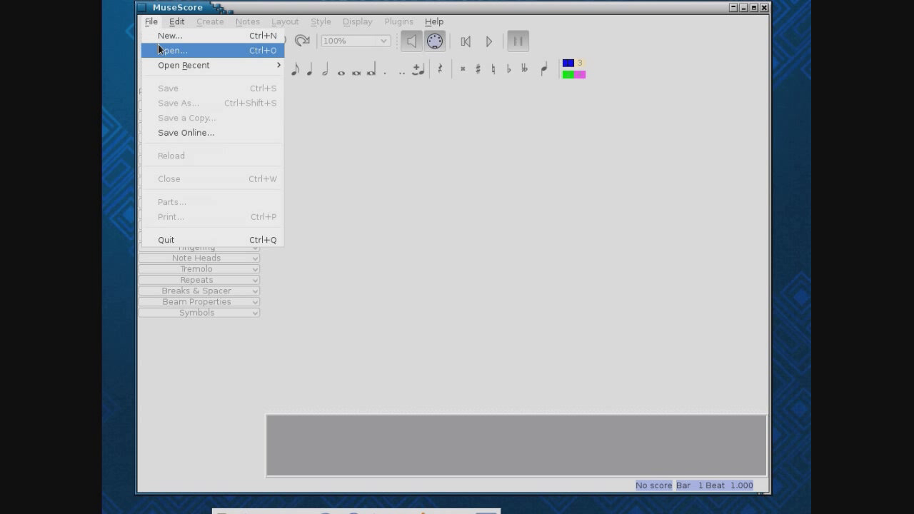
{"action": "left_click", "coordinate": [158, 50]}
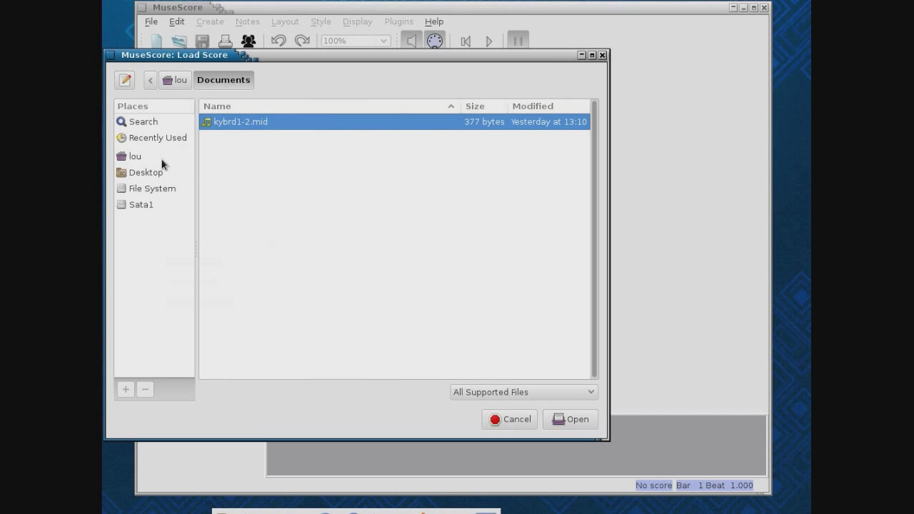
{"action": "left_click", "coordinate": [139, 157]}
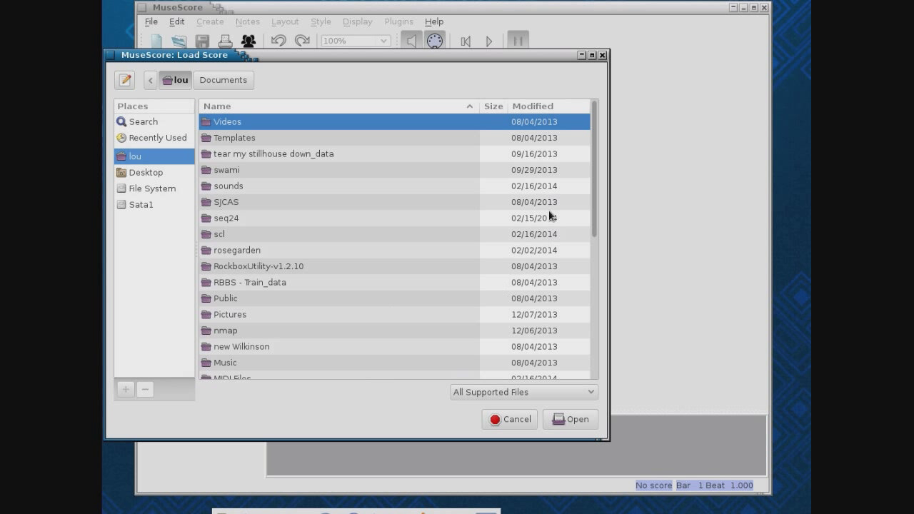
{"action": "left_click_drag", "start_coordinate": [593, 168], "coordinate": [527, 249]}
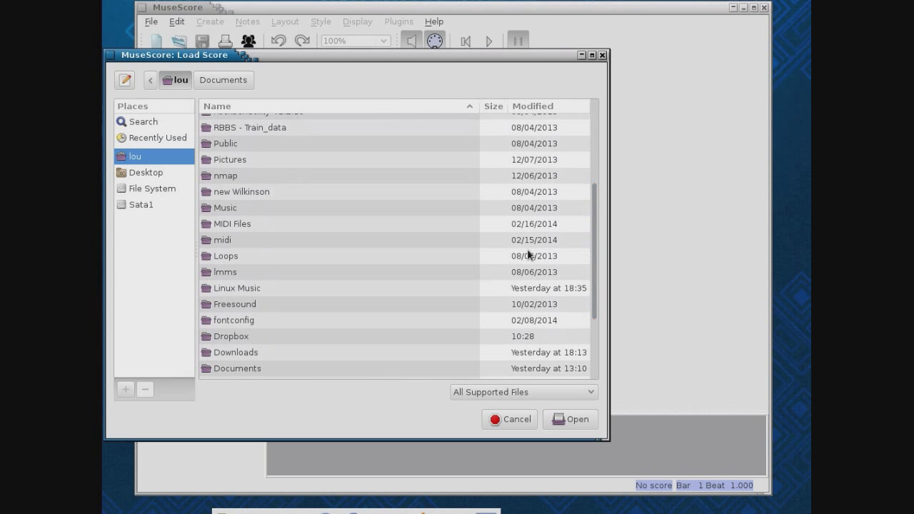
{"action": "double_click", "coordinate": [243, 289]}
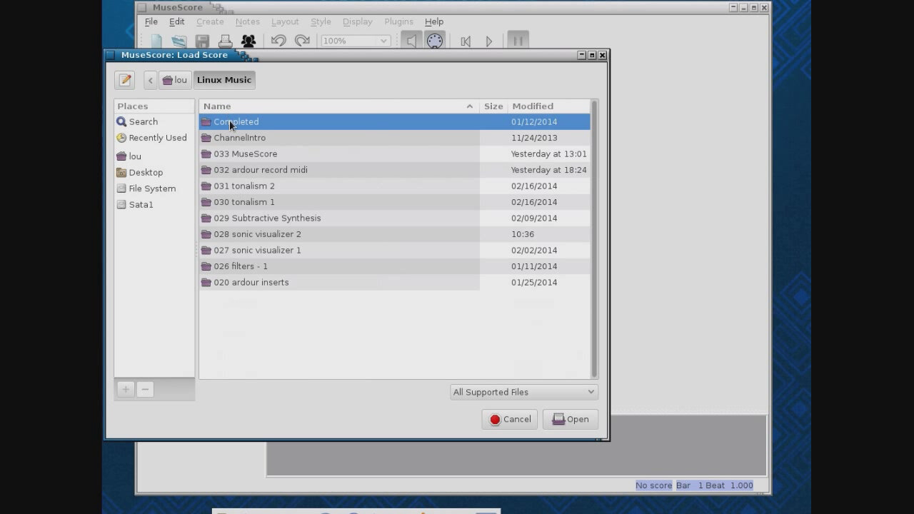
{"action": "double_click", "coordinate": [240, 154]}
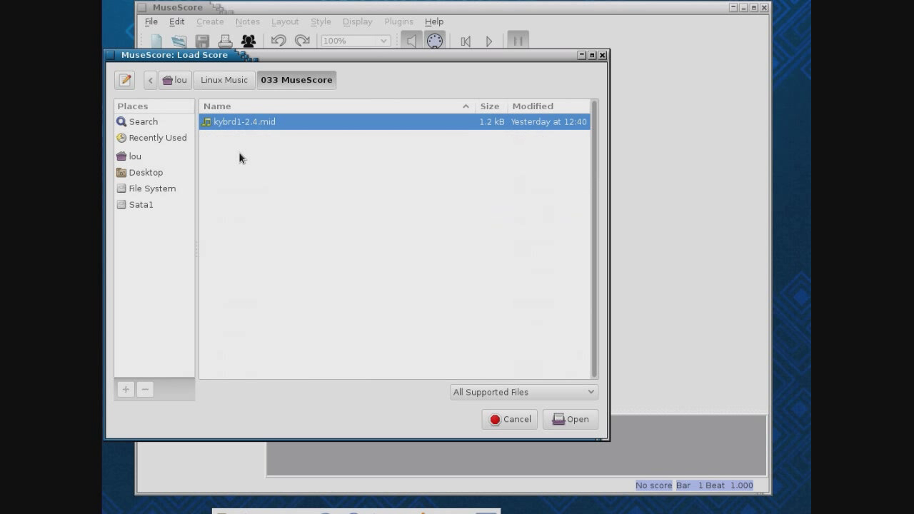
{"action": "left_click", "coordinate": [567, 419]}
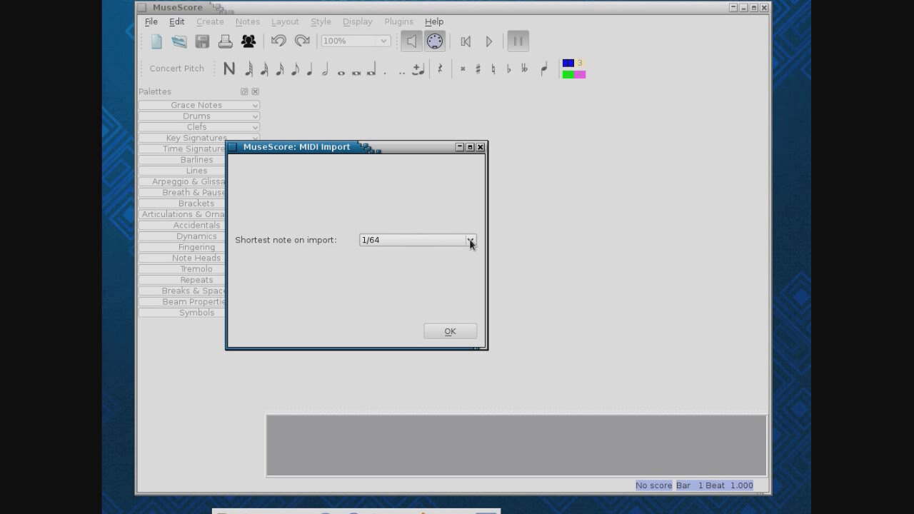
{"action": "left_click", "coordinate": [469, 239]}
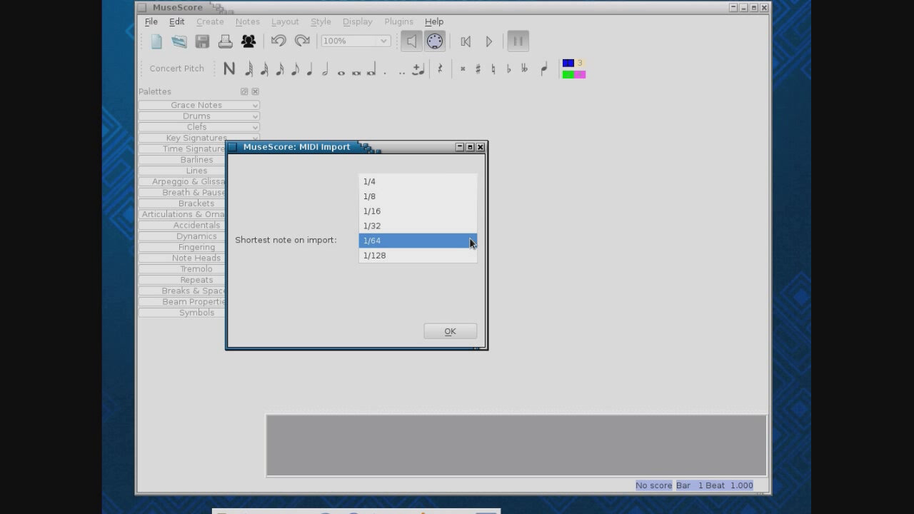
{"action": "left_click", "coordinate": [460, 196]}
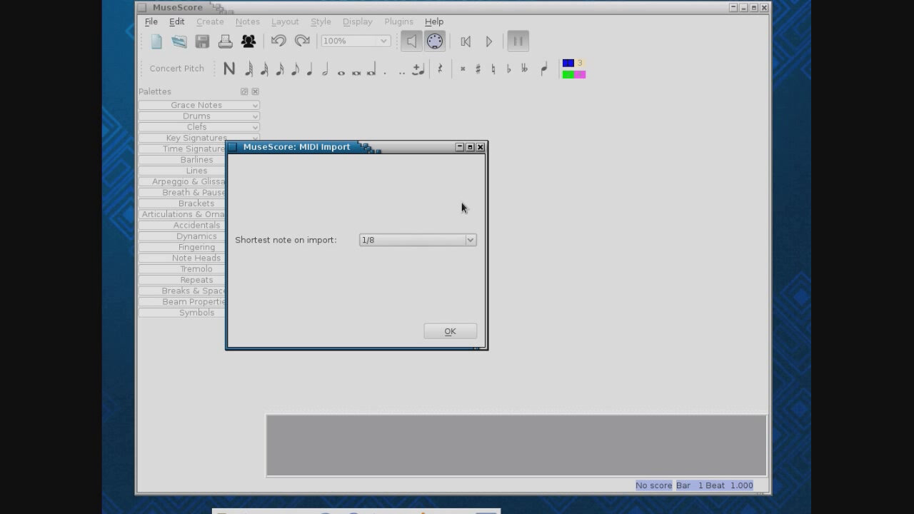
{"action": "left_click", "coordinate": [450, 331]}
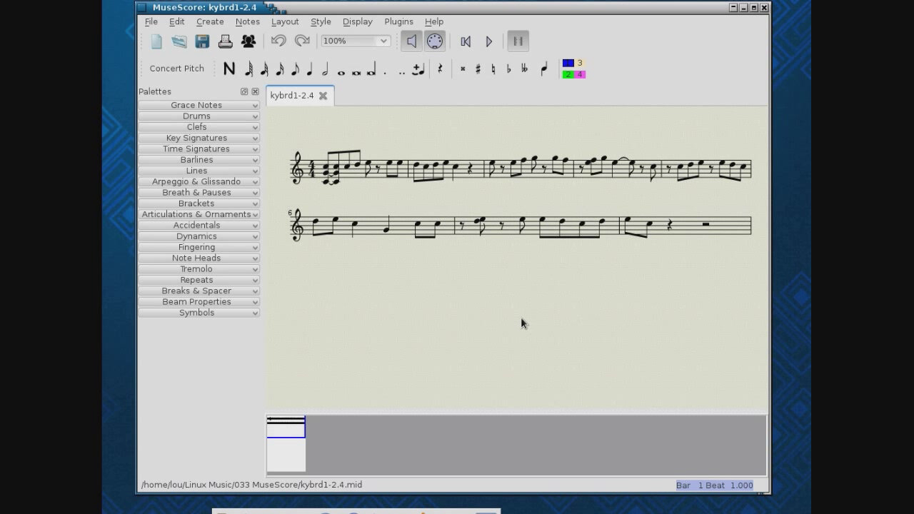
Step: Replace the Evanessence2.sf2 soundfont with TimGM6mb.sf2 in the Synthesizer settings
{"action": "left_click", "coordinate": [365, 22]}
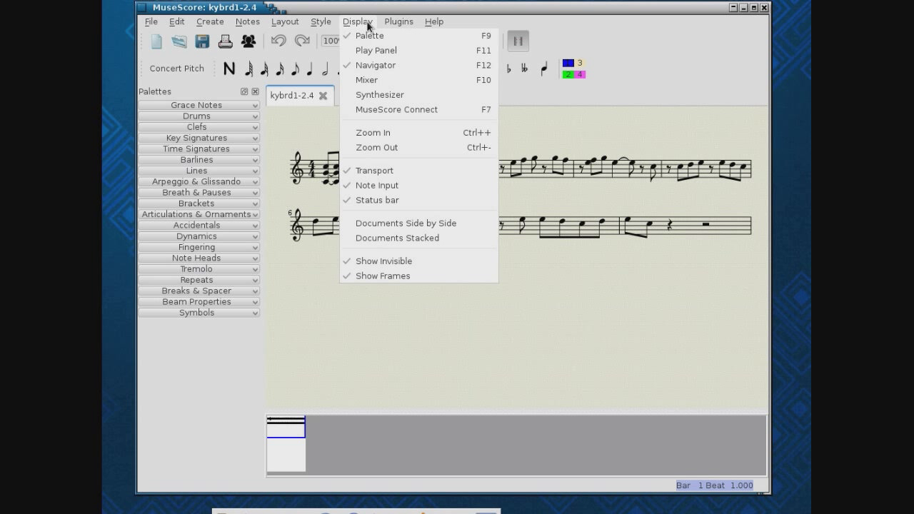
{"action": "left_click", "coordinate": [389, 96]}
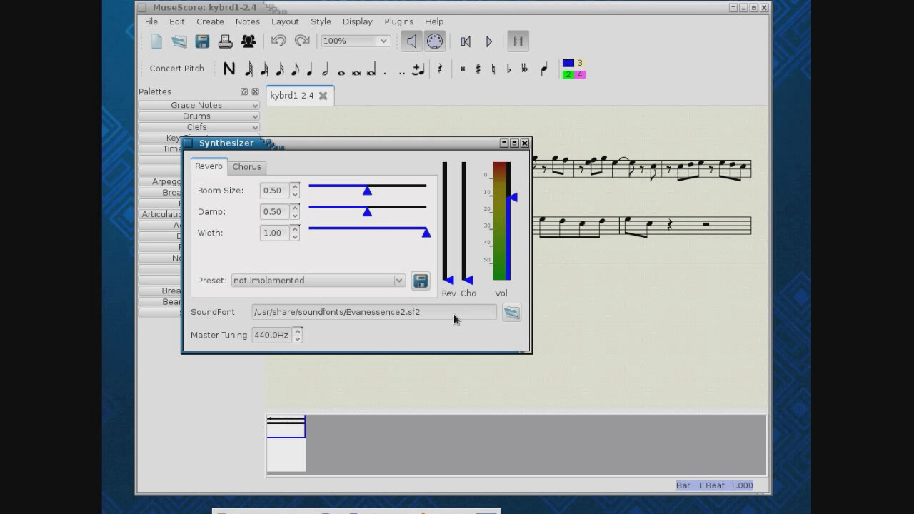
{"action": "left_click", "coordinate": [511, 313]}
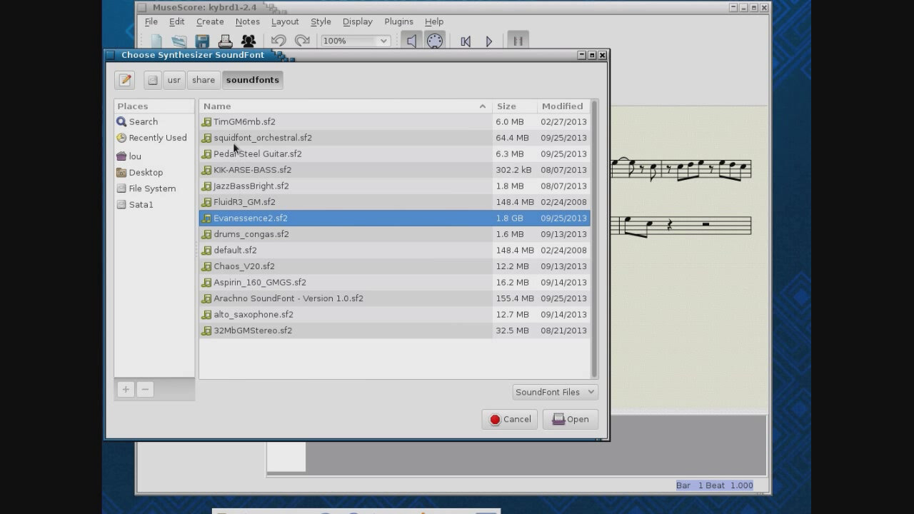
{"action": "left_click", "coordinate": [236, 122]}
{"action": "left_click", "coordinate": [559, 420]}
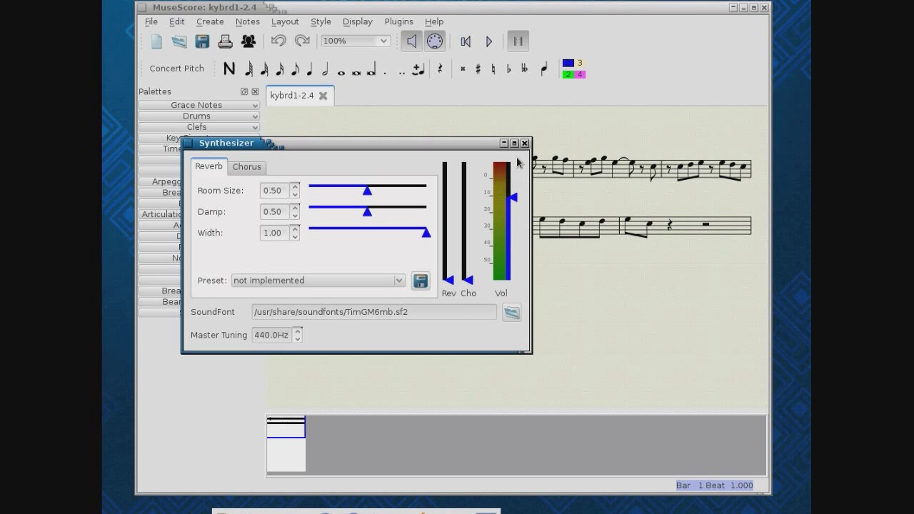
Step: Close the Synthesizer and play the melody with the new soundfont, stopping around bar 5
{"action": "left_click", "coordinate": [525, 144]}
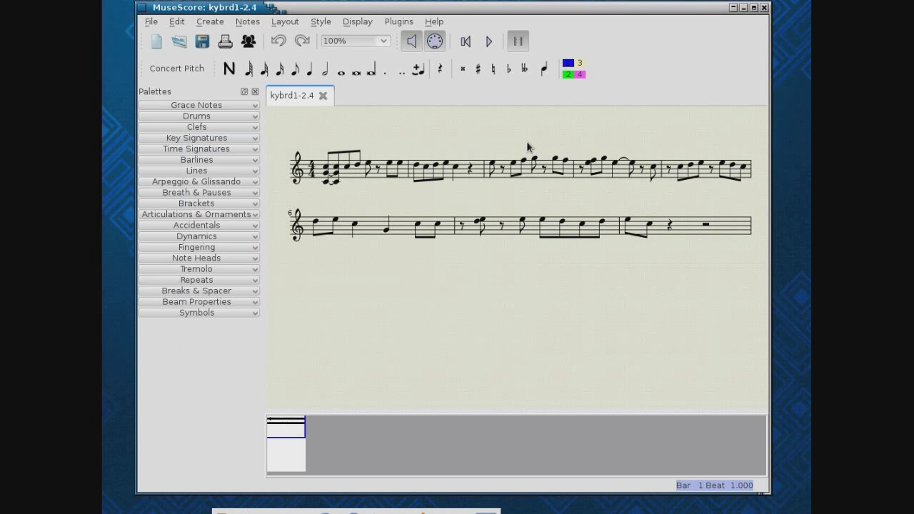
{"action": "left_click", "coordinate": [489, 43]}
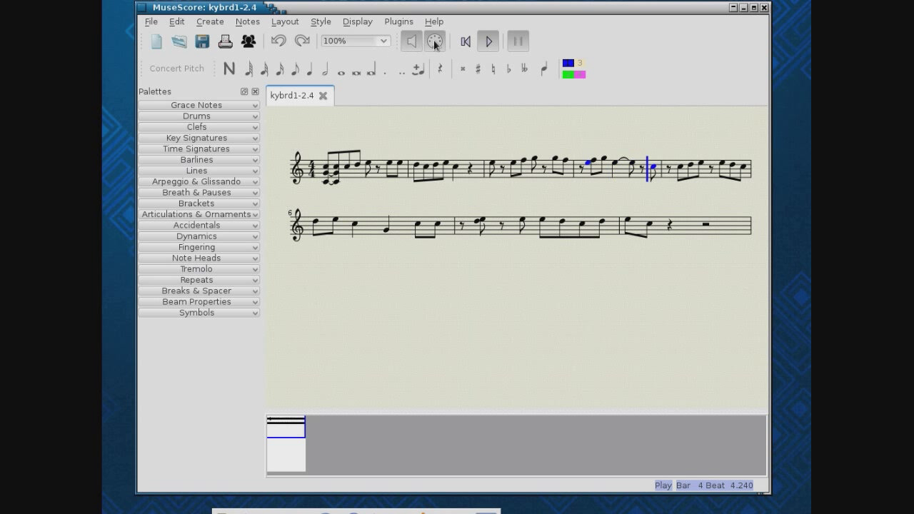
{"action": "left_click", "coordinate": [494, 44]}
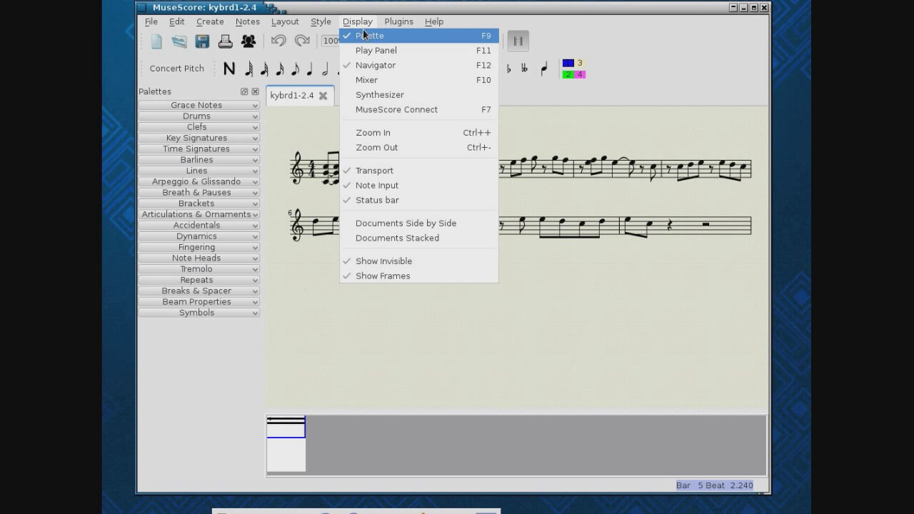
Step: In the Play Panel, try playback at about 88 bpm, then raise the tempo to 98 bpm
{"action": "left_click", "coordinate": [376, 50]}
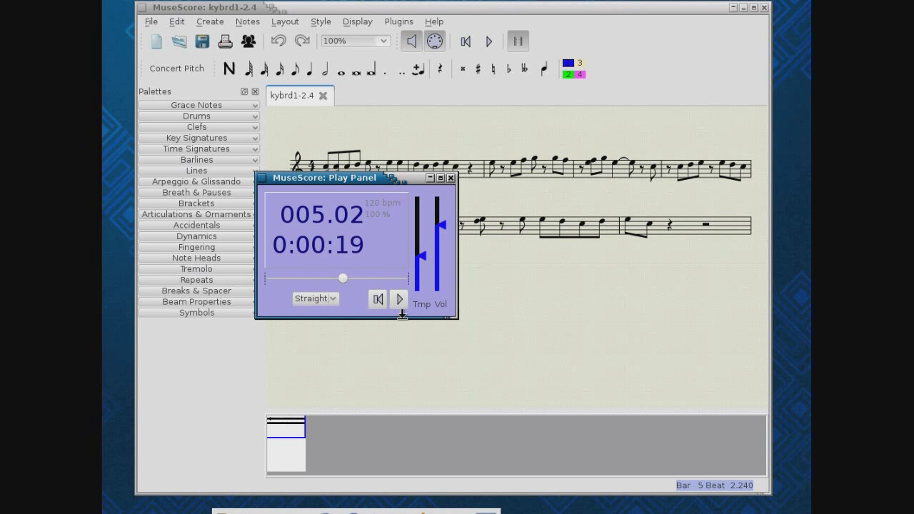
{"action": "left_click_drag", "start_coordinate": [424, 257], "coordinate": [422, 267]}
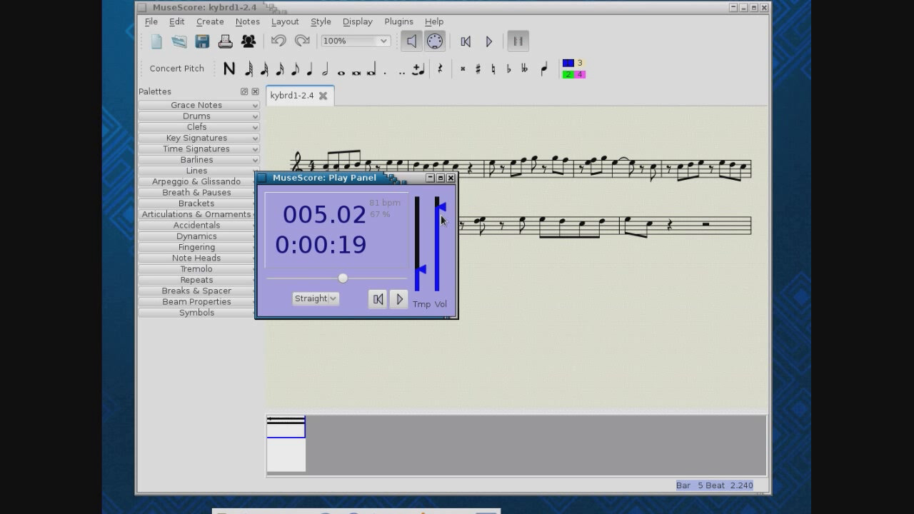
{"action": "left_click", "coordinate": [399, 300]}
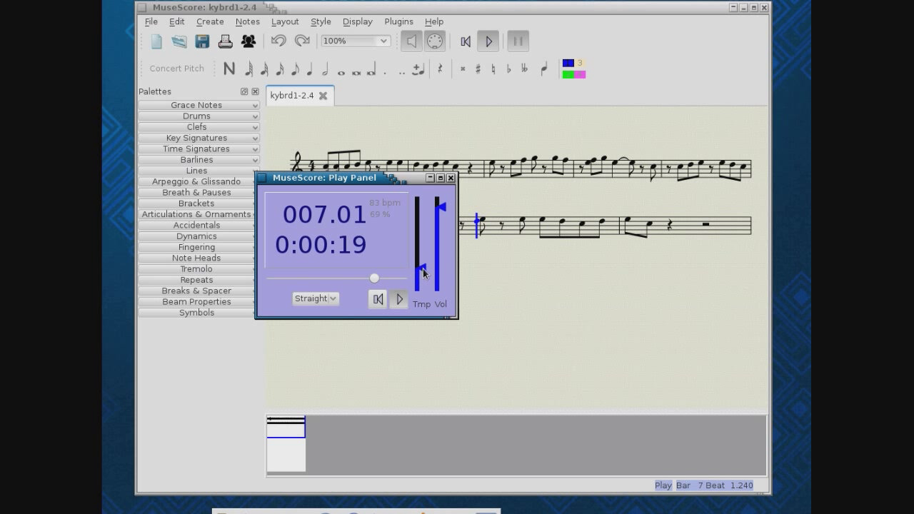
{"action": "left_click_drag", "start_coordinate": [422, 268], "coordinate": [423, 263]}
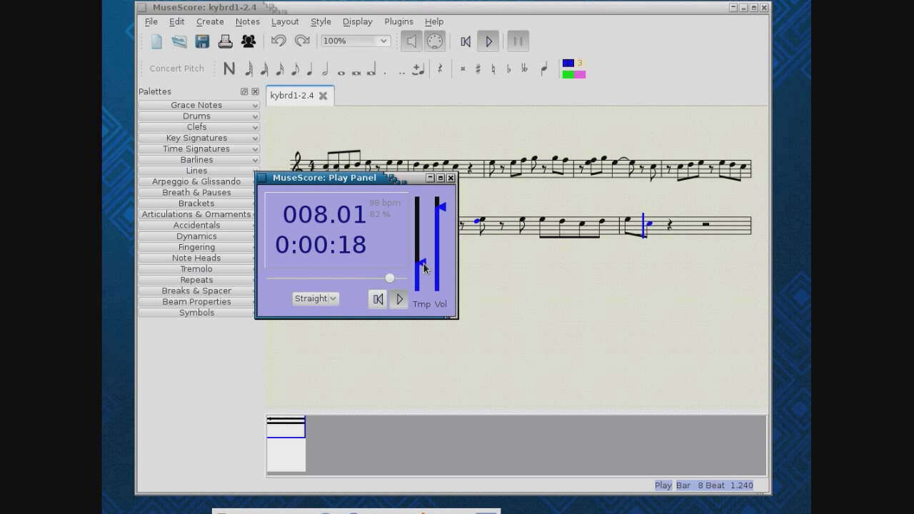
{"action": "key", "text": "space"}
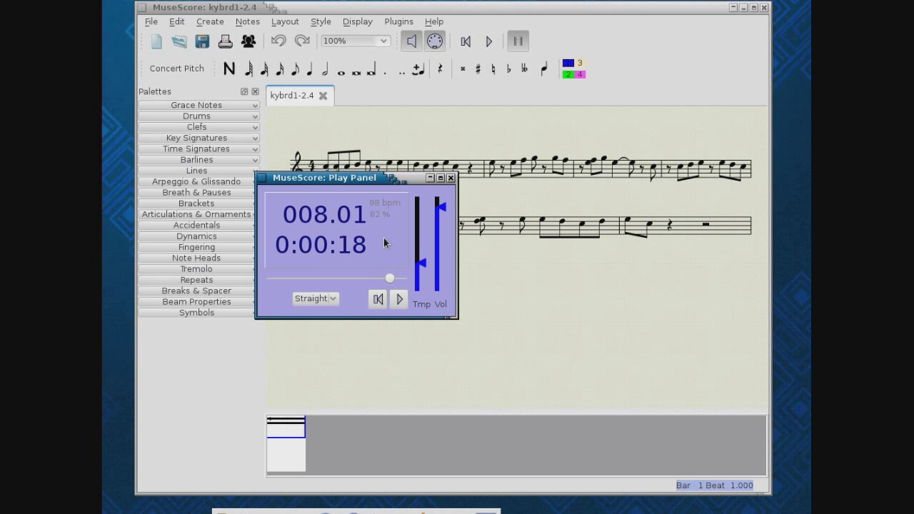
Step: Set the playback swing to Shuffle and listen to the melody with that feel
{"action": "left_click", "coordinate": [334, 298]}
{"action": "left_click", "coordinate": [331, 313]}
{"action": "left_click", "coordinate": [398, 300]}
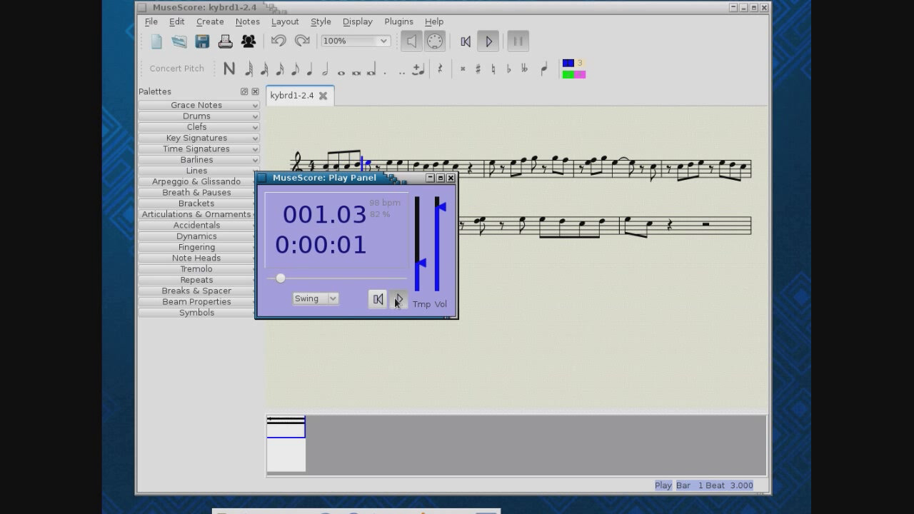
{"action": "left_click", "coordinate": [334, 297]}
{"action": "left_click", "coordinate": [334, 313]}
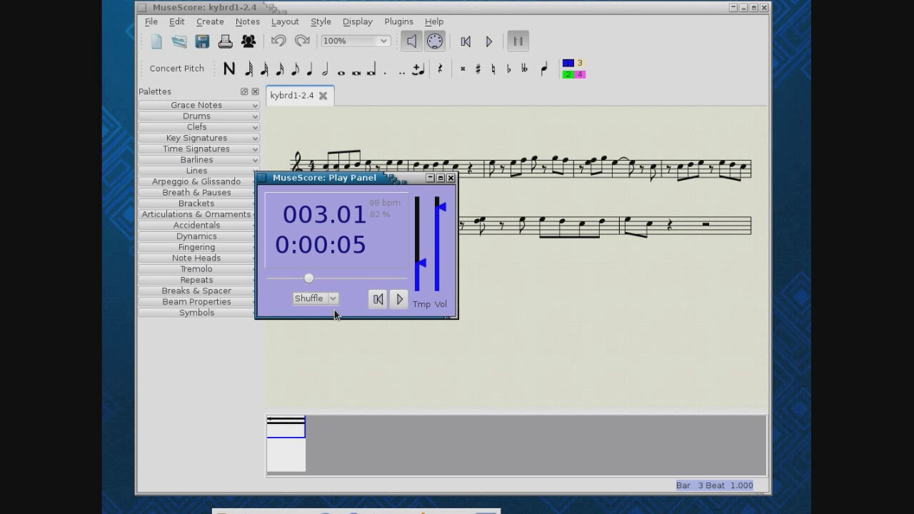
{"action": "left_click", "coordinate": [397, 299]}
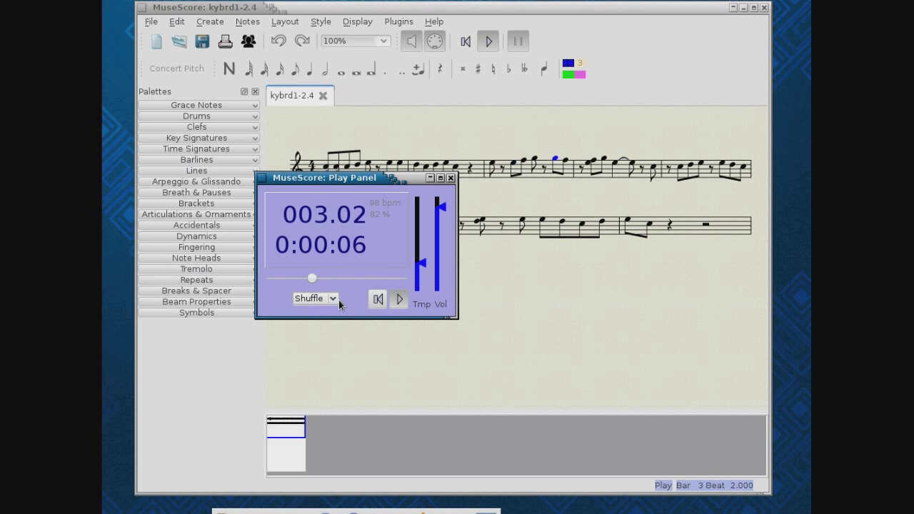
{"action": "left_click", "coordinate": [397, 299]}
{"action": "left_click", "coordinate": [399, 299]}
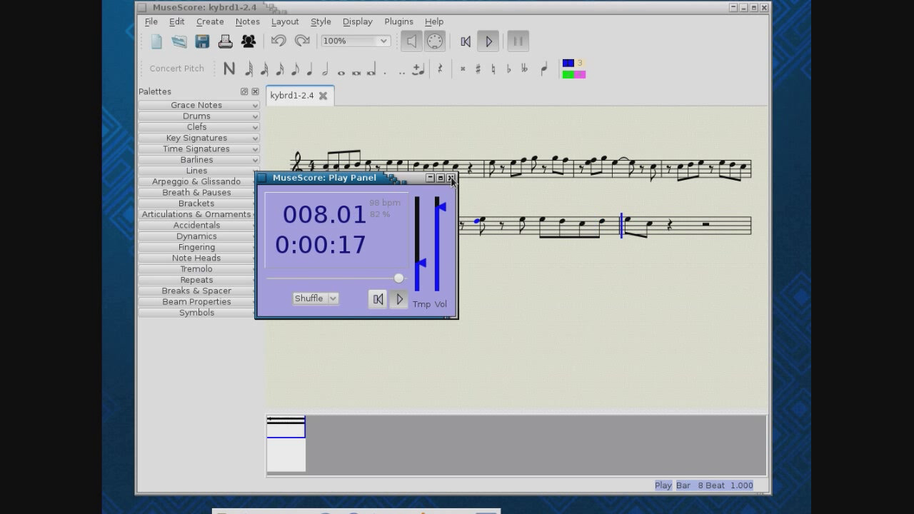
Step: Return the swing style to Straight and close the Play Panel
{"action": "left_click", "coordinate": [332, 299]}
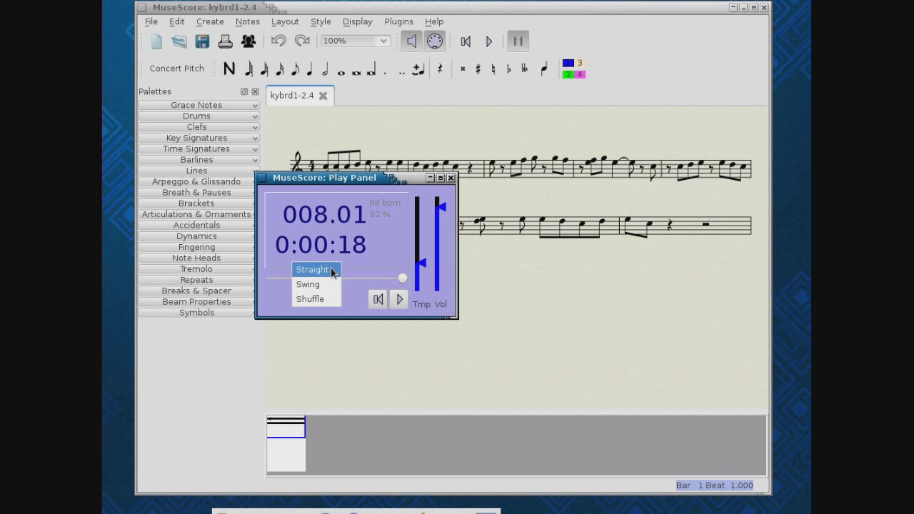
{"action": "left_click", "coordinate": [332, 269]}
{"action": "left_click", "coordinate": [451, 177]}
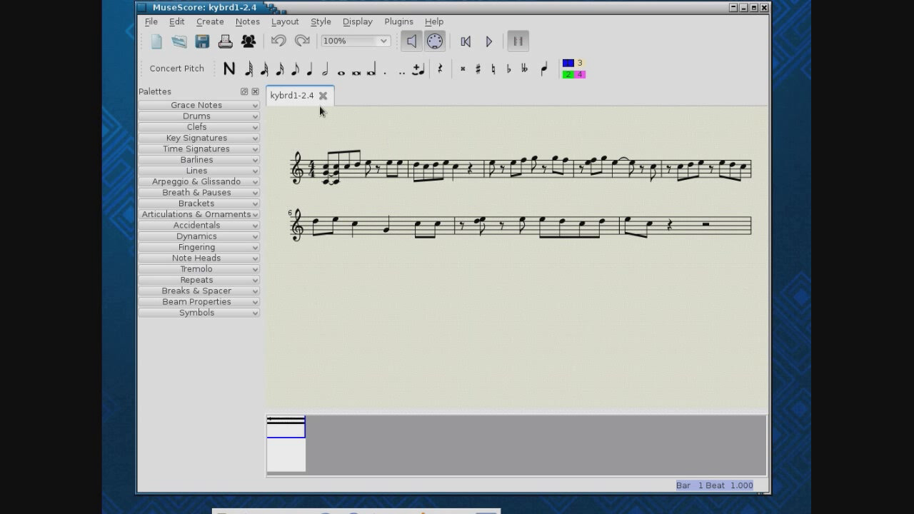
Step: Enter a quarter note in bar 8 and tie it to the following eighth note
{"action": "left_click", "coordinate": [229, 71]}
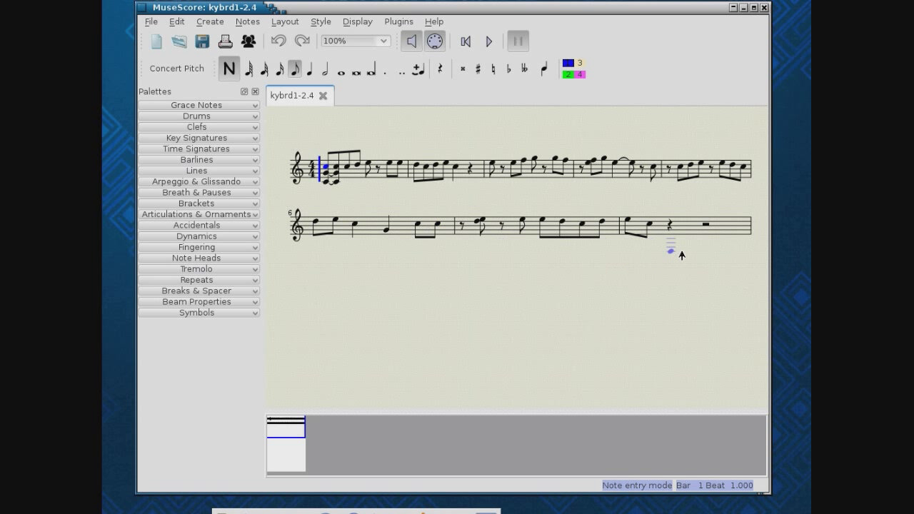
{"action": "left_click", "coordinate": [309, 71]}
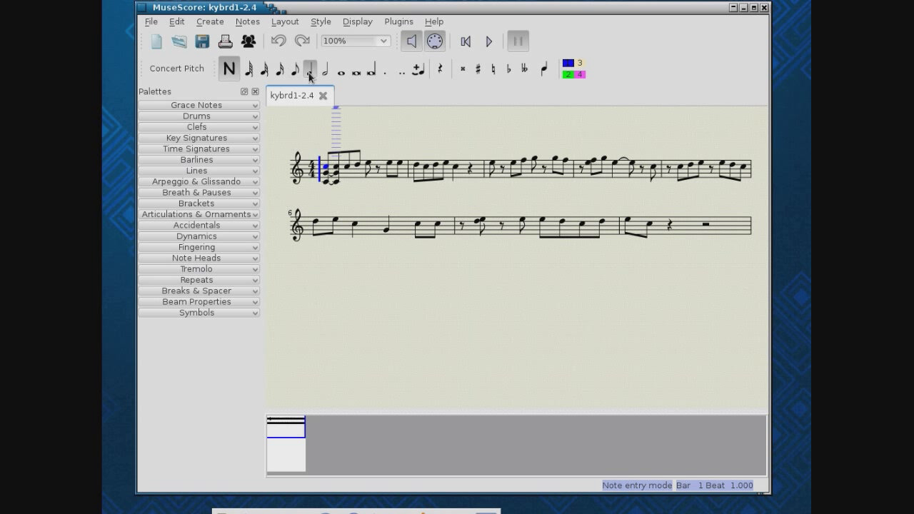
{"action": "left_click", "coordinate": [669, 227]}
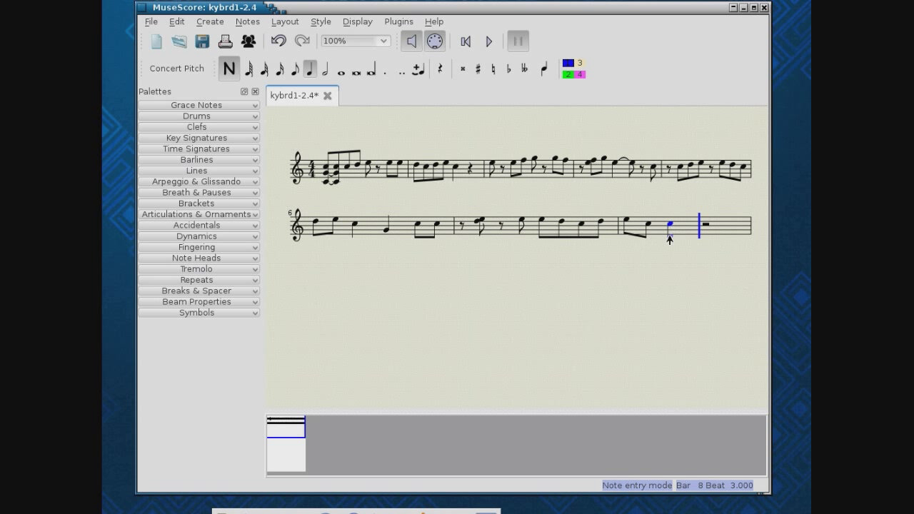
{"action": "left_click", "coordinate": [648, 227]}
{"action": "left_click", "coordinate": [229, 71]}
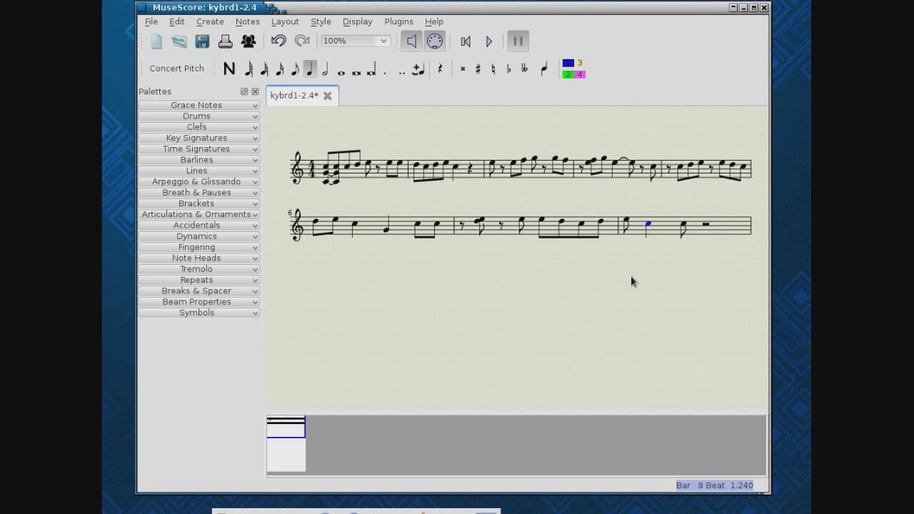
{"action": "key", "text": "plus"}
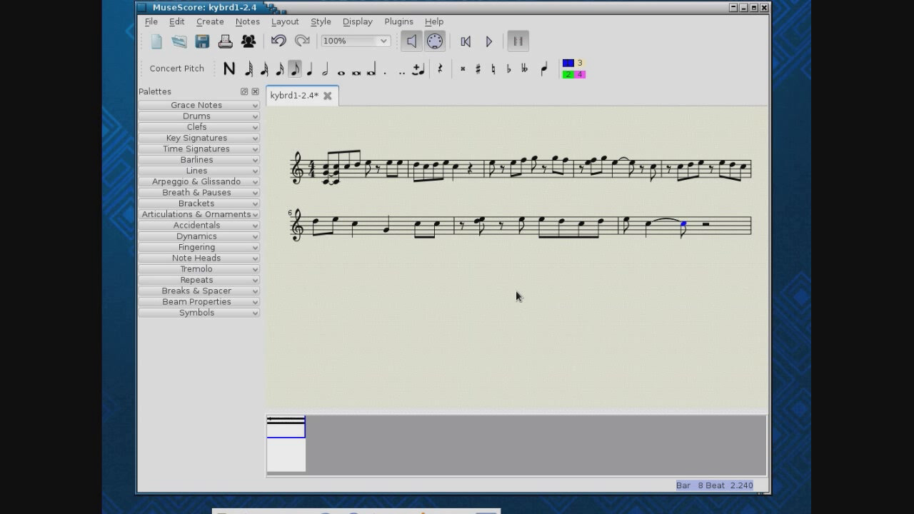
{"action": "key", "text": "i"}
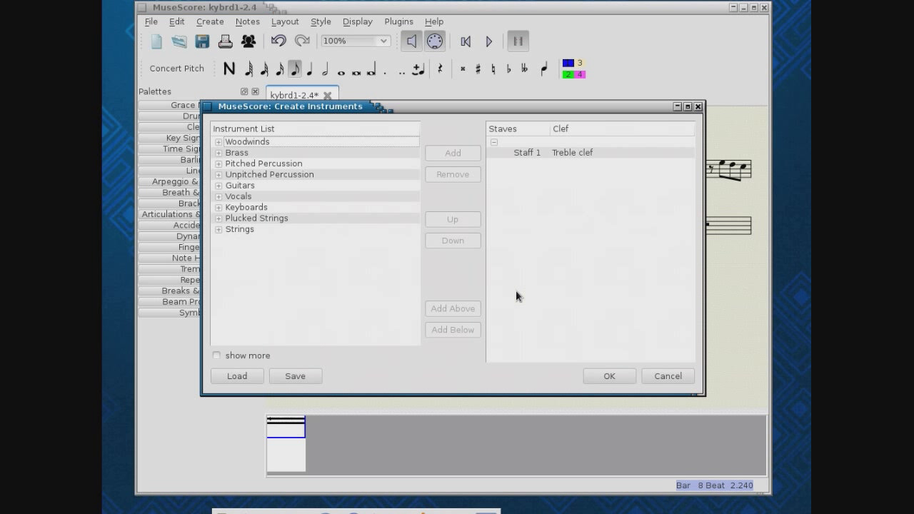
Step: Add a Fretless Electric Bass from the Guitars category as a new staff below the melody
{"action": "left_click", "coordinate": [528, 151]}
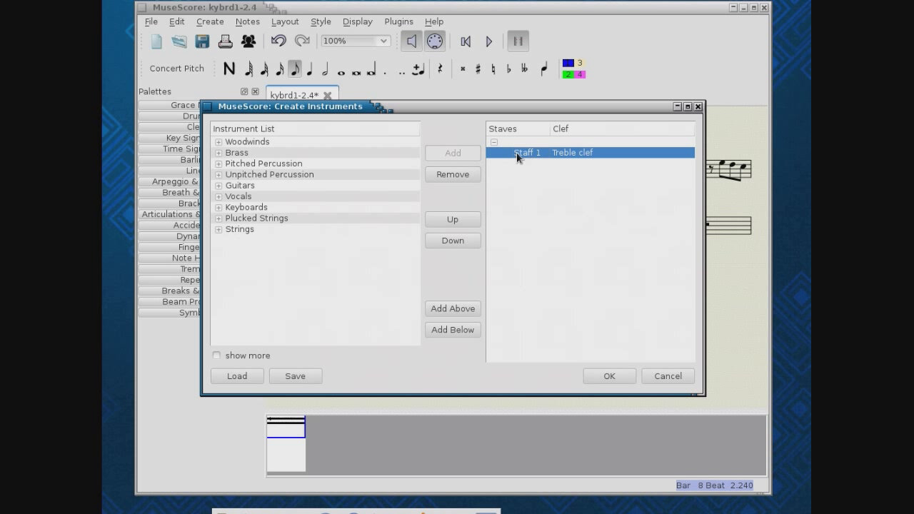
{"action": "left_click", "coordinate": [217, 185]}
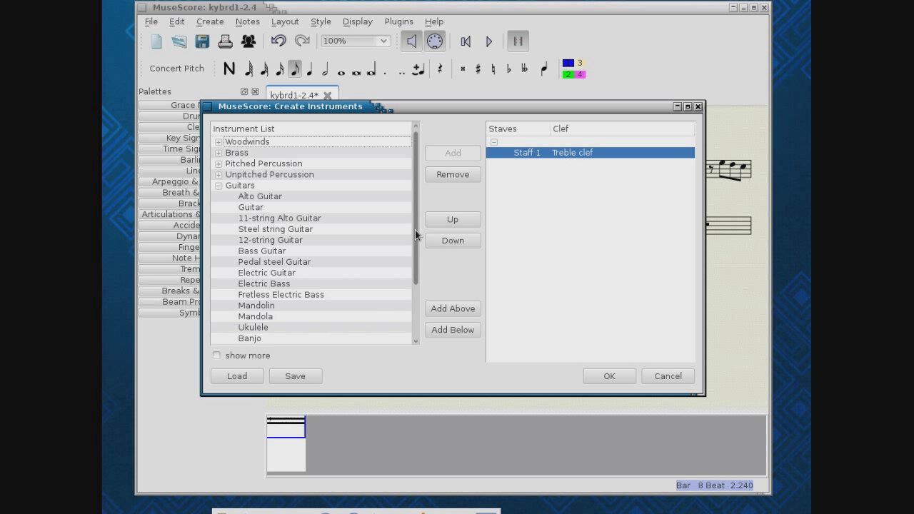
{"action": "left_click_drag", "start_coordinate": [413, 232], "coordinate": [411, 260]}
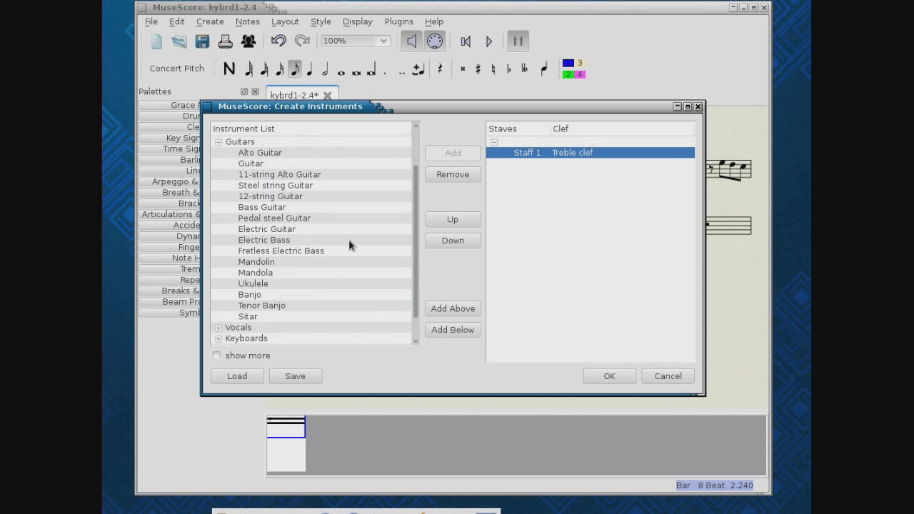
{"action": "left_click", "coordinate": [277, 254]}
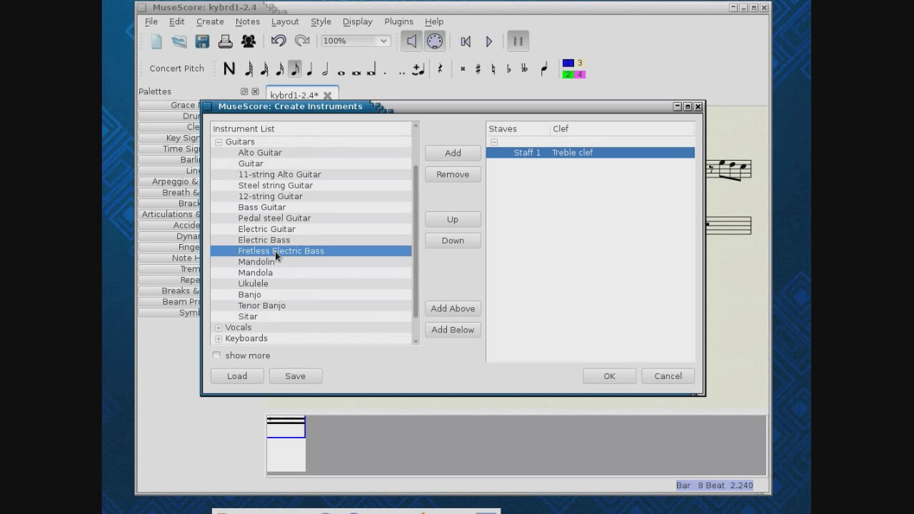
{"action": "left_click", "coordinate": [455, 154]}
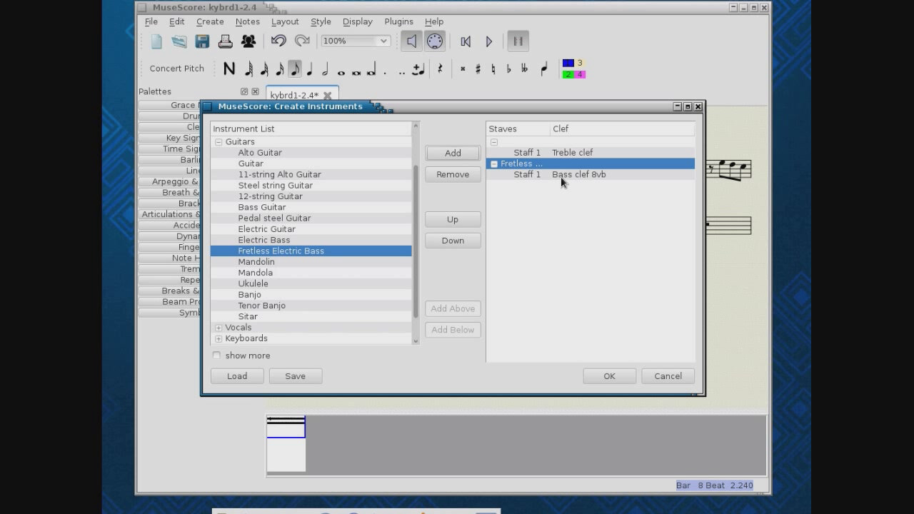
{"action": "left_click", "coordinate": [612, 379]}
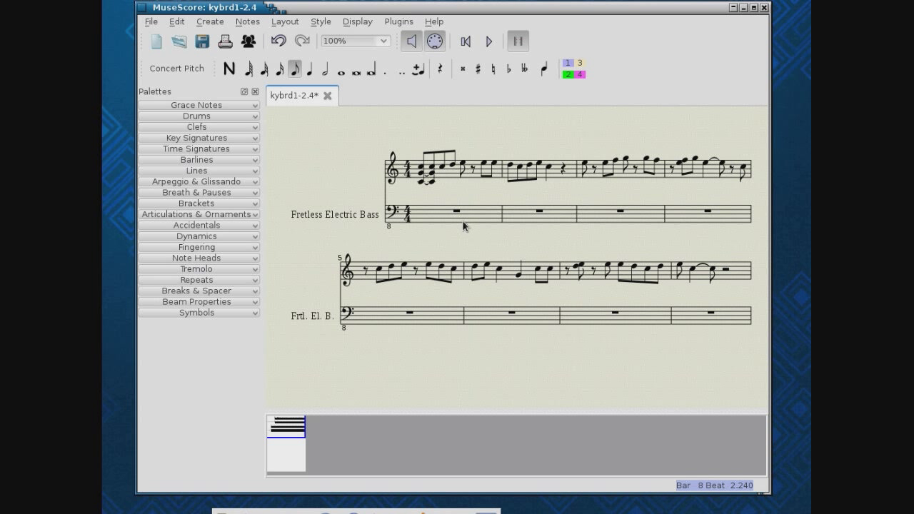
Step: Copy bars 1-8 of the treble melody and paste them into the bass staff's first bar
{"action": "left_click", "coordinate": [444, 180]}
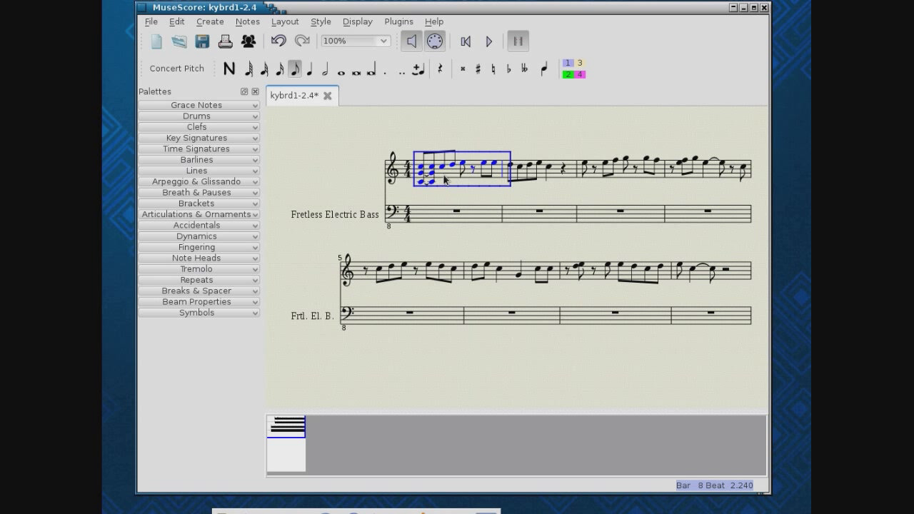
{"action": "key", "text": "shift+Right"}
{"action": "key", "text": "shift+Right"}
{"action": "key", "text": "shift+Right"}
{"action": "key", "text": "shift+Right"}
{"action": "key", "text": "shift+Right"}
{"action": "key", "text": "shift+Right"}
{"action": "key", "text": "shift+Right"}
{"action": "key", "text": "shift+Right"}
{"action": "key", "text": "shift+Right"}
{"action": "key", "text": "shift+Right"}
{"action": "key", "text": "shift+Right"}
{"action": "key", "text": "shift+Right"}
{"action": "key", "text": "shift+Right"}
{"action": "key", "text": "shift+Right"}
{"action": "key", "text": "shift+Right"}
{"action": "key", "text": "shift+Right"}
{"action": "key", "text": "shift+Right"}
{"action": "key", "text": "shift+Right"}
{"action": "key", "text": "shift+Right"}
{"action": "key", "text": "shift+Right"}
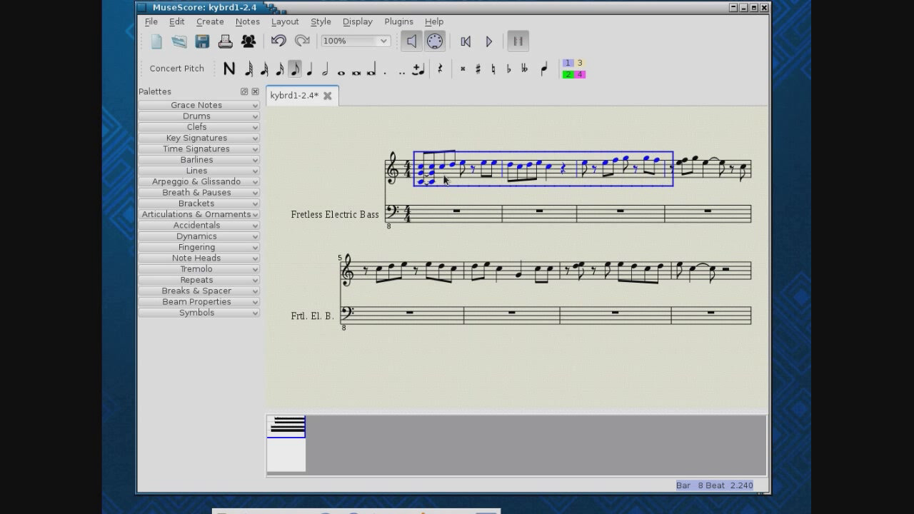
{"action": "key", "text": "shift+Right"}
{"action": "key", "text": "shift+Right"}
{"action": "key", "text": "shift+Right"}
{"action": "key", "text": "shift+Right"}
{"action": "key", "text": "shift+Right"}
{"action": "key", "text": "shift+Right"}
{"action": "key", "text": "shift+Right"}
{"action": "key", "text": "shift+Right"}
{"action": "key", "text": "shift+Right"}
{"action": "key", "text": "shift+Right"}
{"action": "key", "text": "shift+Right"}
{"action": "key", "text": "shift+Right"}
{"action": "key", "text": "shift+Right"}
{"action": "key", "text": "shift+Right"}
{"action": "key", "text": "shift+Right"}
{"action": "key", "text": "shift+Right"}
{"action": "key", "text": "shift+Right"}
{"action": "key", "text": "shift+Right"}
{"action": "key", "text": "shift+Right"}
{"action": "key", "text": "shift+Right"}
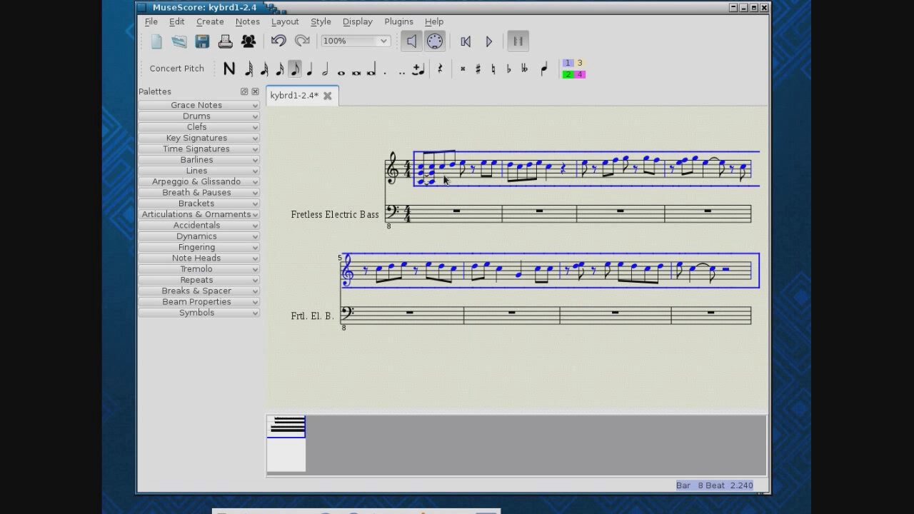
{"action": "left_click", "coordinate": [177, 22]}
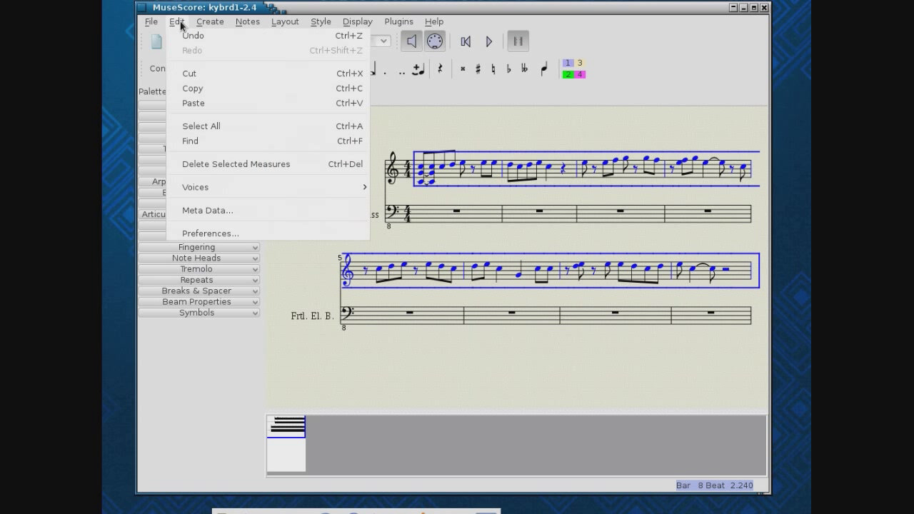
{"action": "left_click", "coordinate": [208, 89]}
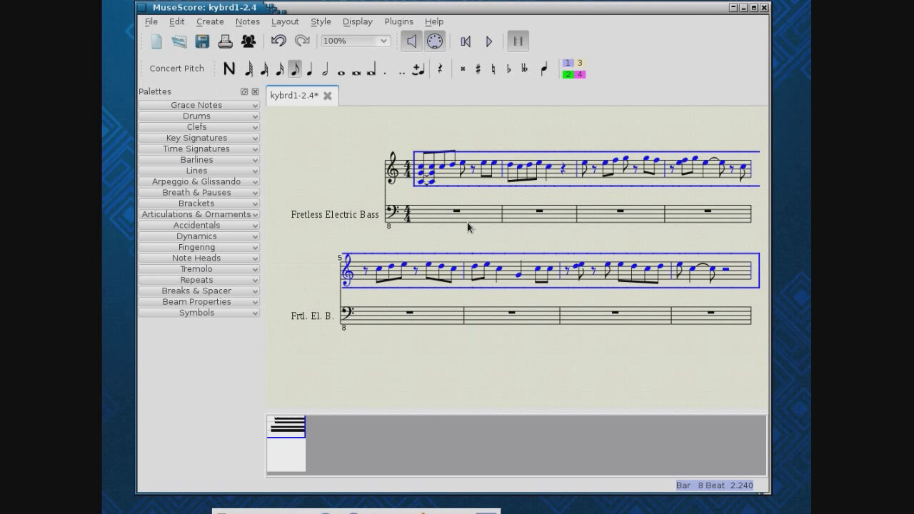
{"action": "left_click", "coordinate": [427, 218]}
{"action": "left_click", "coordinate": [177, 22]}
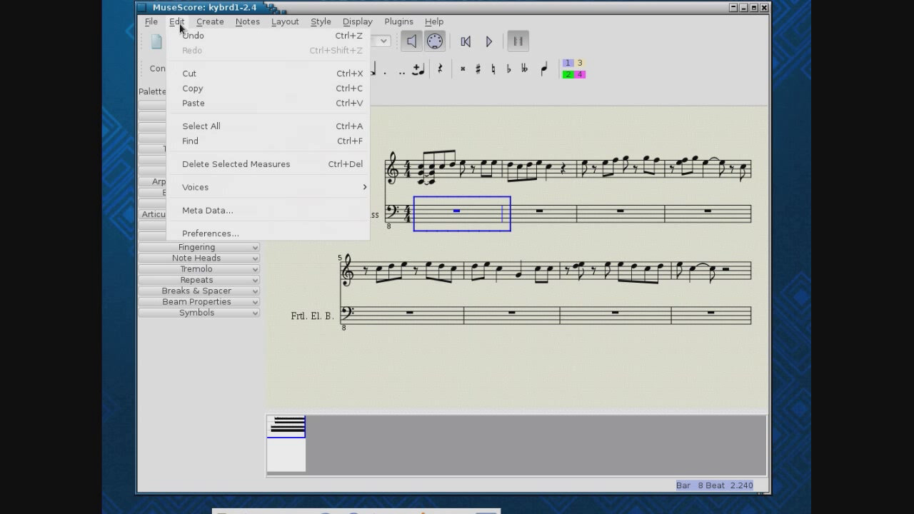
{"action": "left_click", "coordinate": [204, 105]}
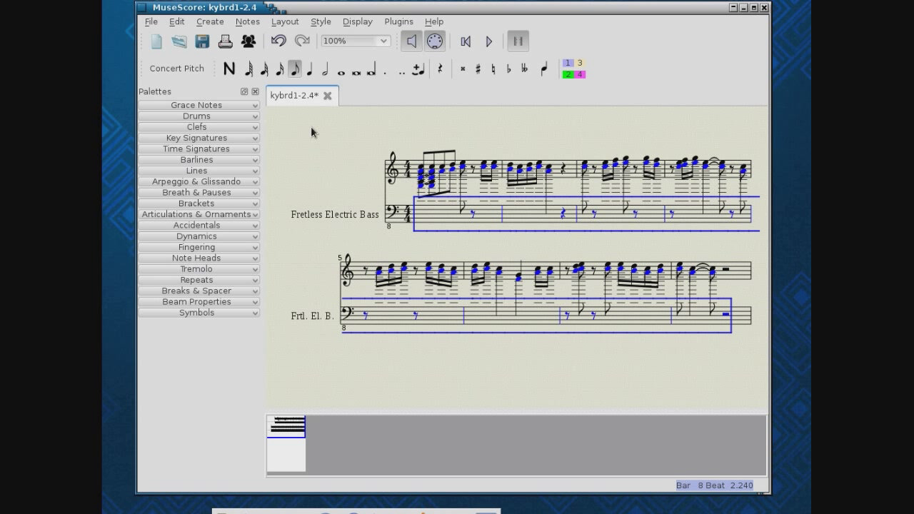
Step: Open and dismiss the context options for the Fretless Electric Bass instrument name
{"action": "left_click", "coordinate": [335, 218]}
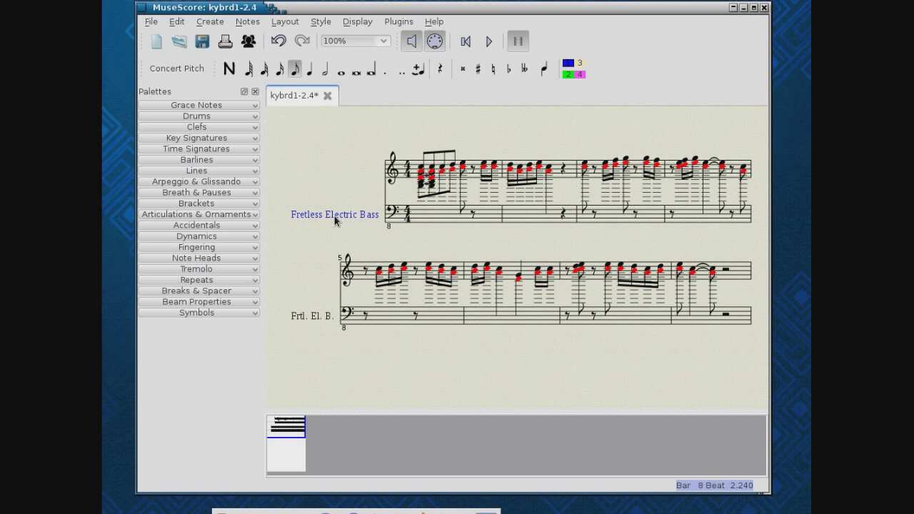
{"action": "right_click", "coordinate": [334, 220]}
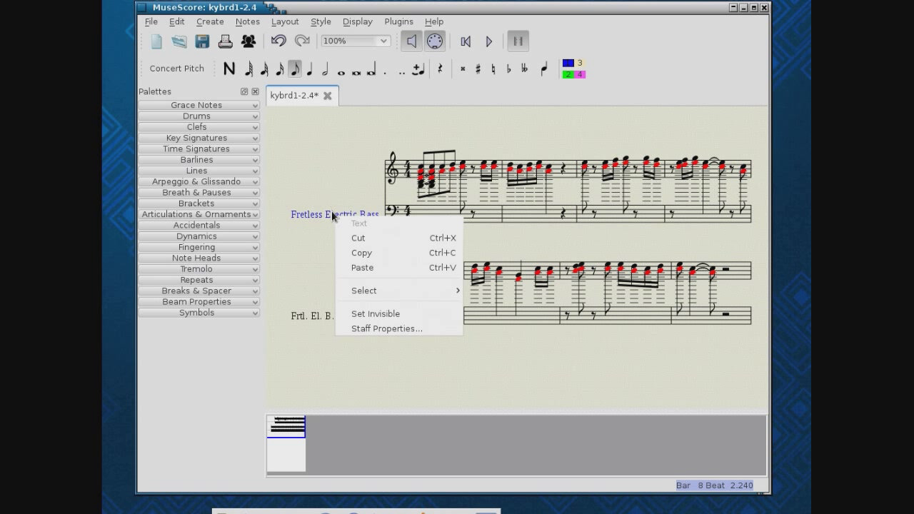
{"action": "left_click", "coordinate": [248, 22]}
{"action": "left_click", "coordinate": [247, 22]}
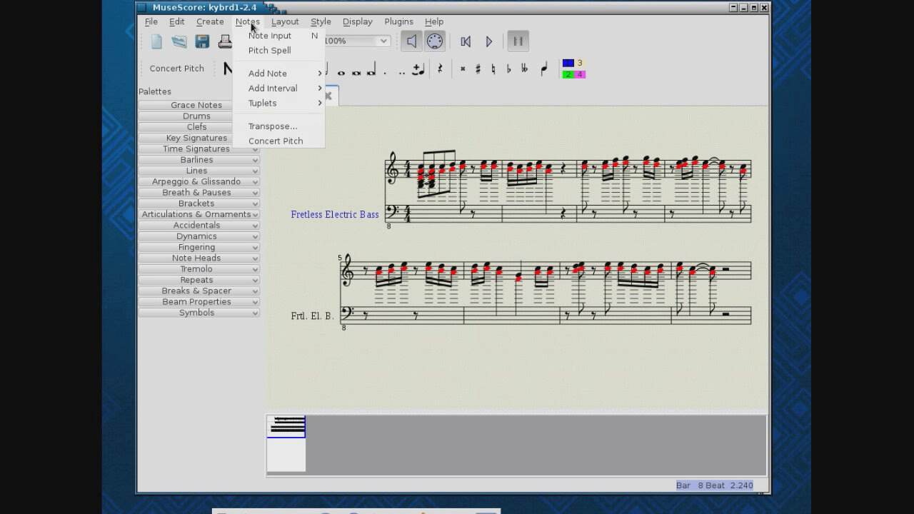
Step: Cancel a whole-score transposition, undo, and paste the melody into the bass staff again
{"action": "left_click", "coordinate": [284, 125]}
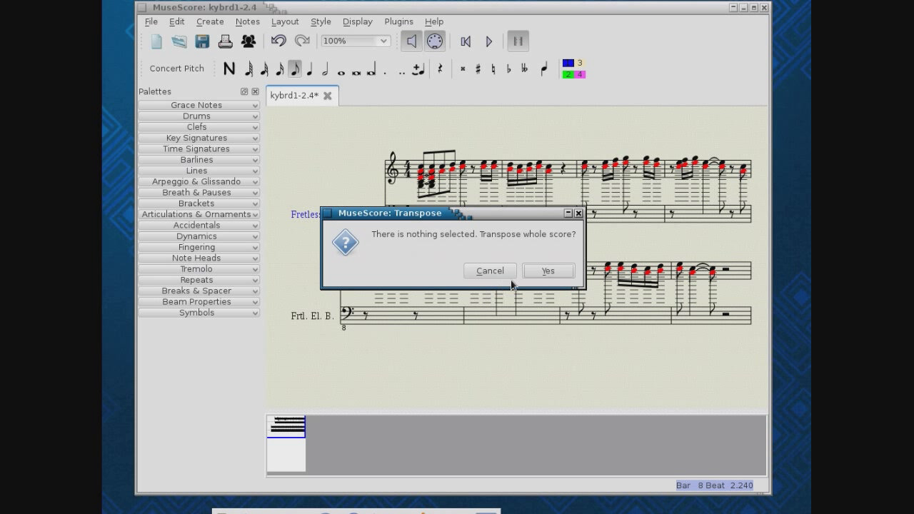
{"action": "left_click", "coordinate": [533, 271]}
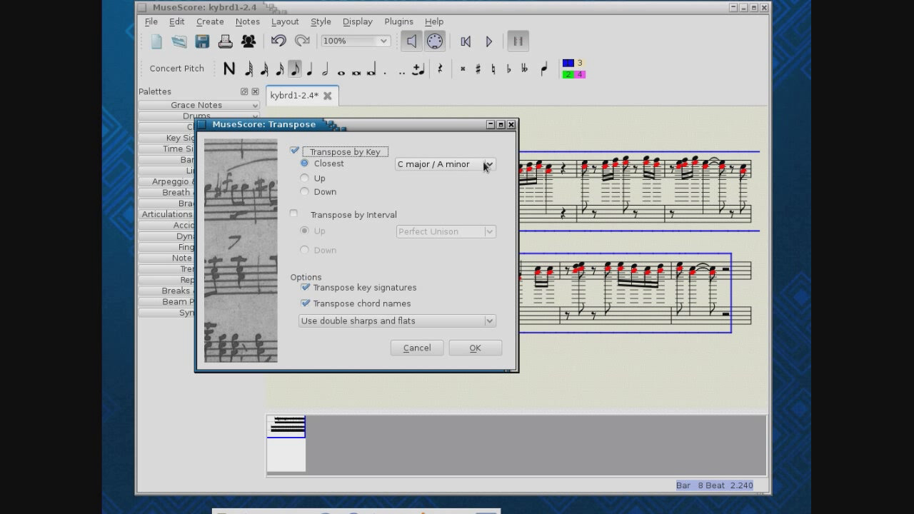
{"action": "left_click", "coordinate": [414, 349]}
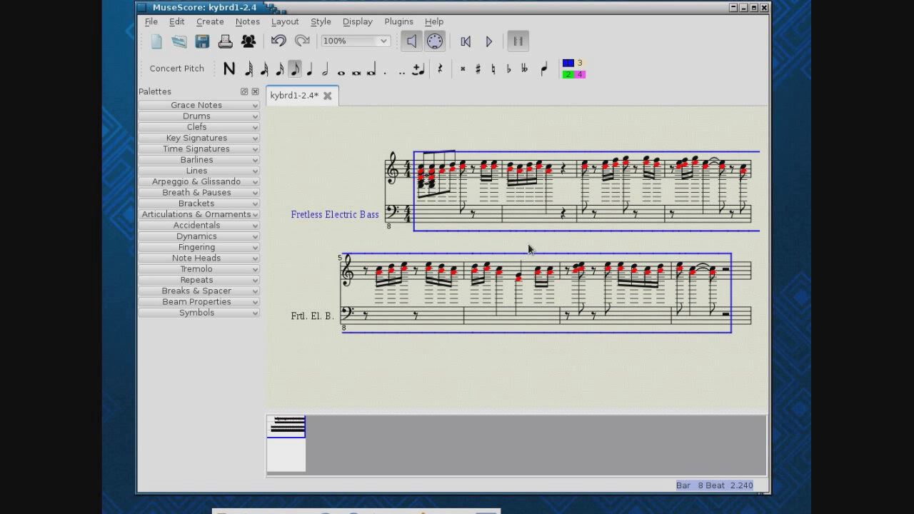
{"action": "left_click", "coordinate": [177, 22]}
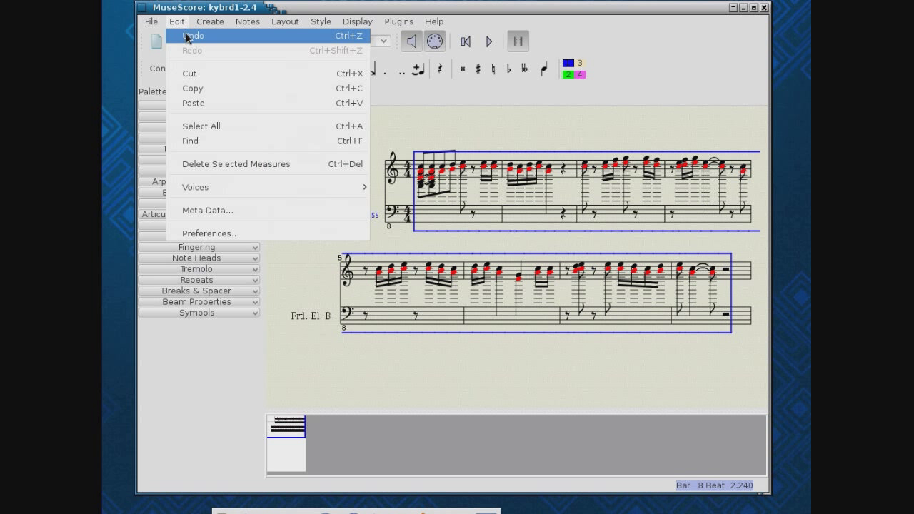
{"action": "left_click", "coordinate": [187, 37]}
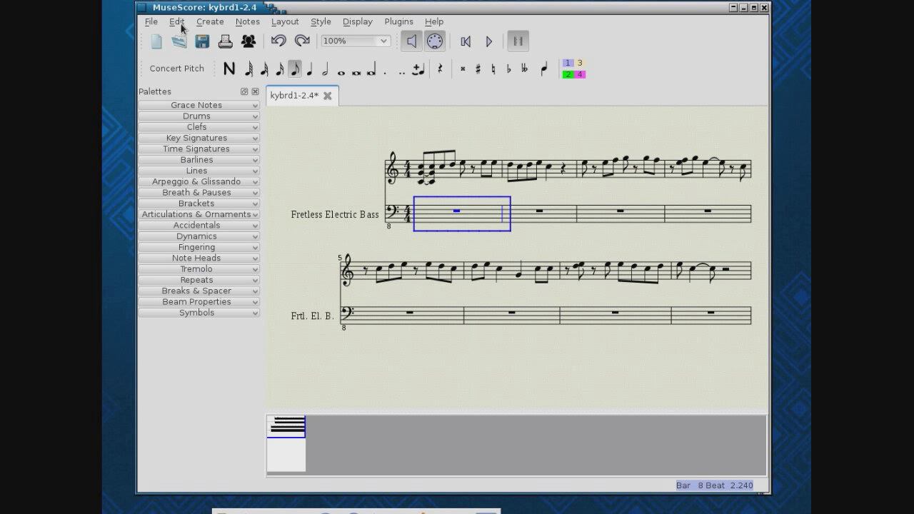
{"action": "left_click", "coordinate": [181, 25]}
{"action": "left_click", "coordinate": [205, 103]}
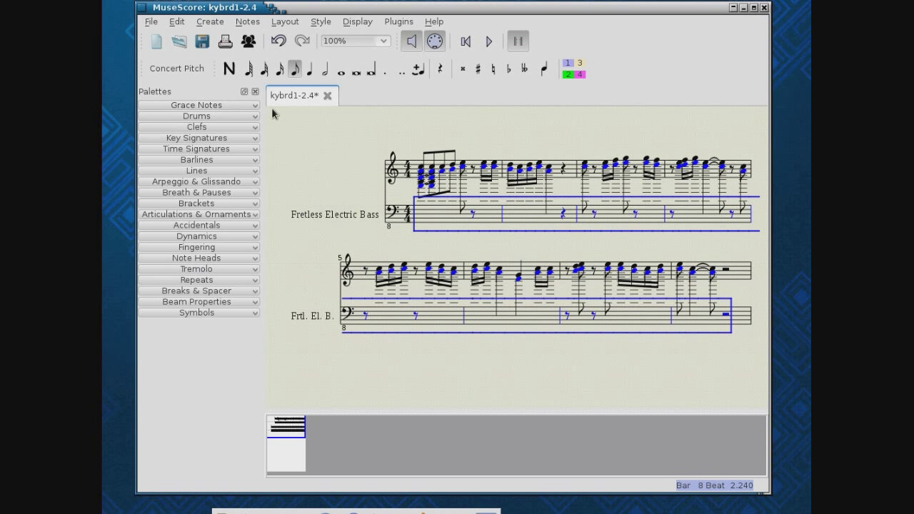
Step: Transpose the pasted bass melody down a perfect octave by interval
{"action": "left_click", "coordinate": [247, 21]}
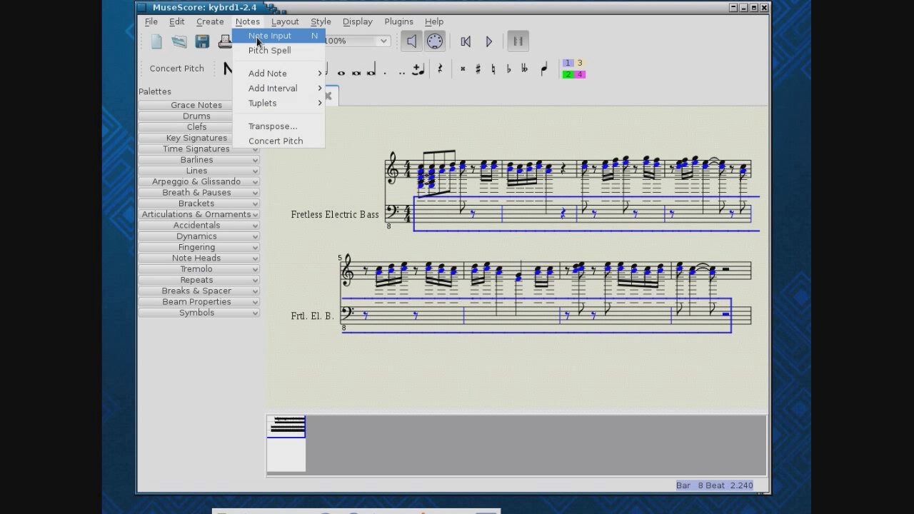
{"action": "left_click", "coordinate": [280, 126]}
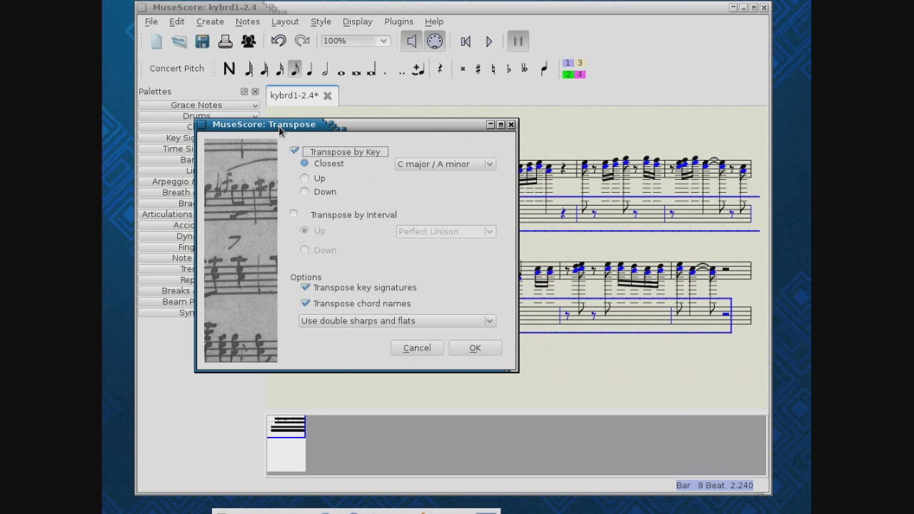
{"action": "left_click", "coordinate": [293, 214]}
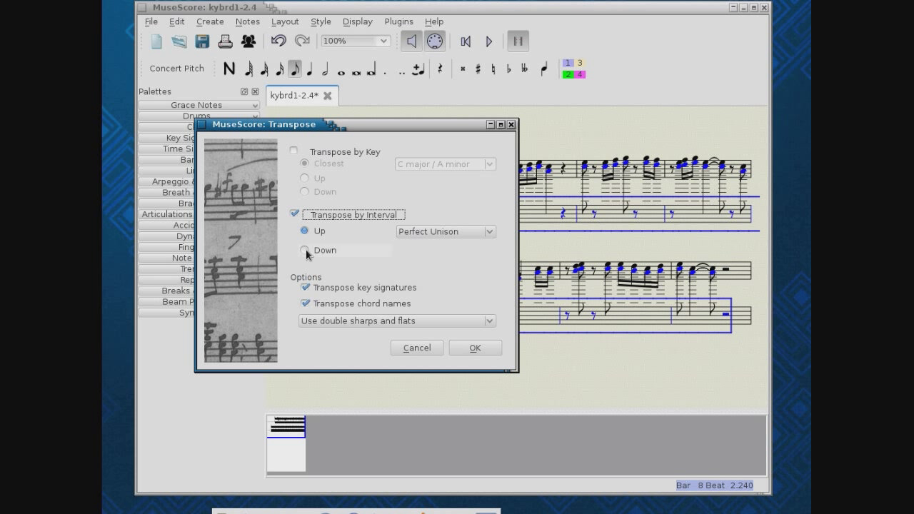
{"action": "left_click", "coordinate": [304, 250]}
{"action": "left_click", "coordinate": [490, 231]}
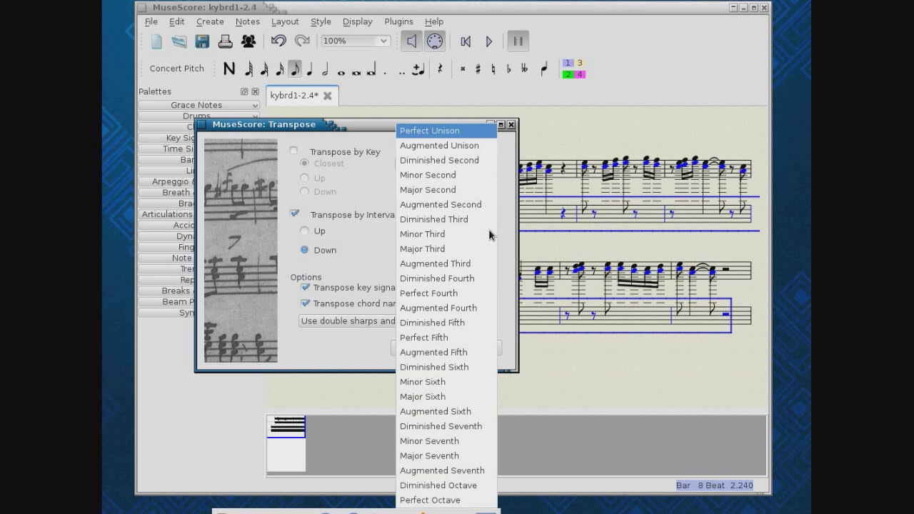
{"action": "left_click", "coordinate": [460, 500]}
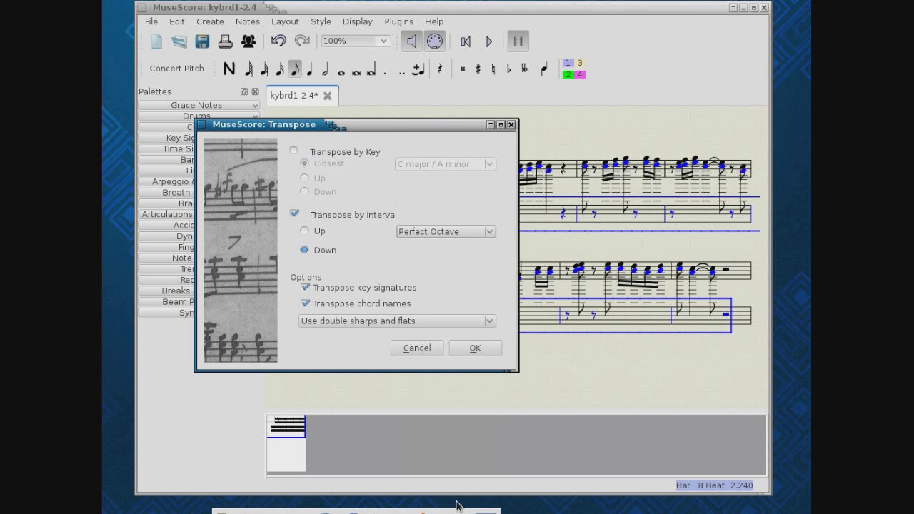
{"action": "left_click", "coordinate": [474, 348]}
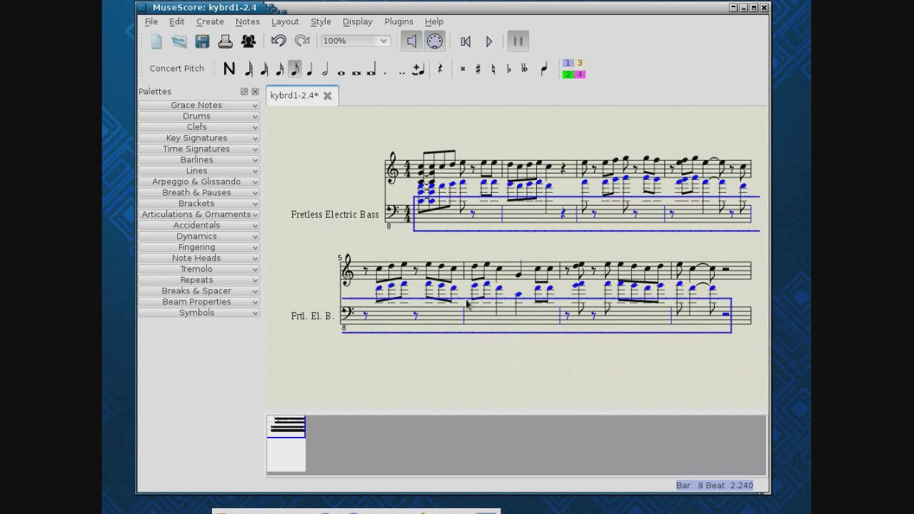
Step: Transpose the bass melody down another perfect octave, then clear the selection
{"action": "left_click", "coordinate": [246, 21]}
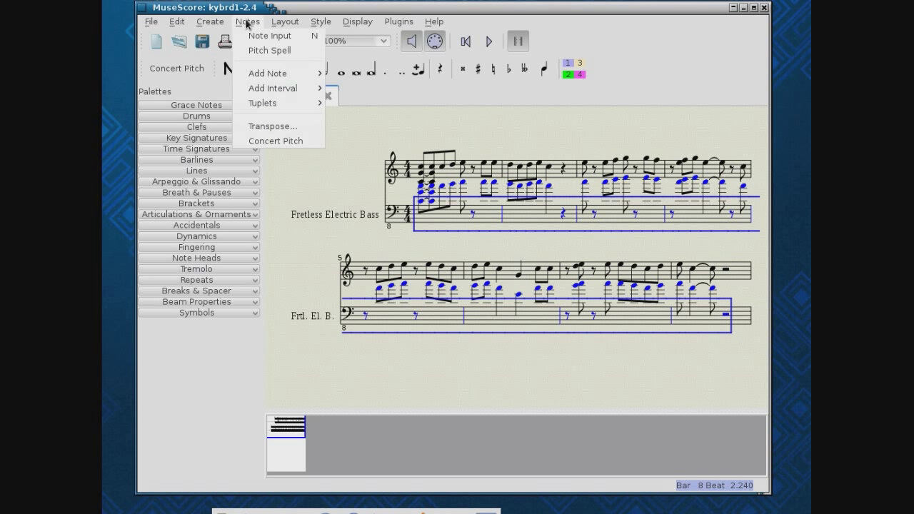
{"action": "left_click", "coordinate": [290, 126]}
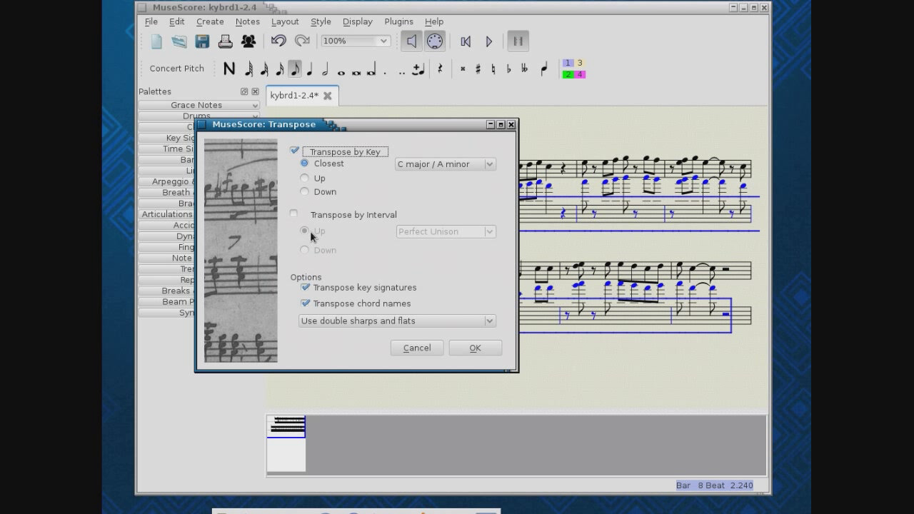
{"action": "left_click", "coordinate": [294, 214]}
{"action": "left_click", "coordinate": [306, 250]}
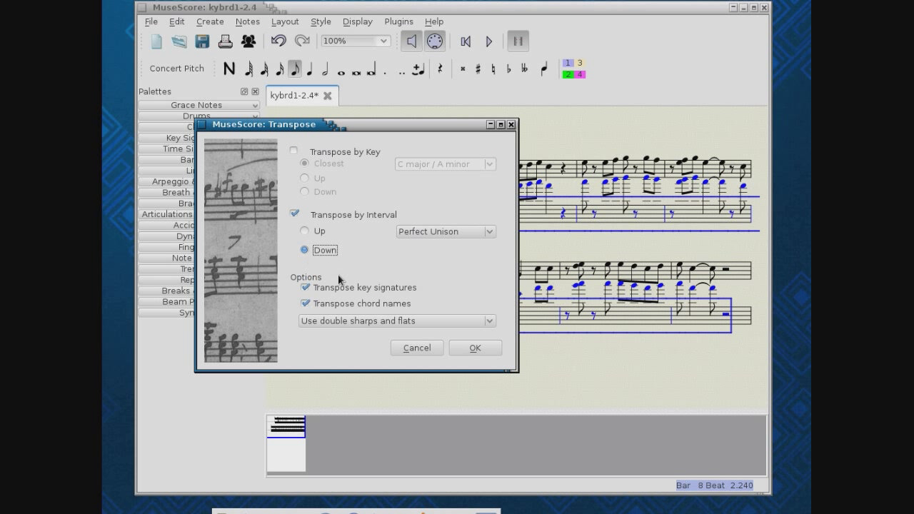
{"action": "left_click", "coordinate": [489, 238]}
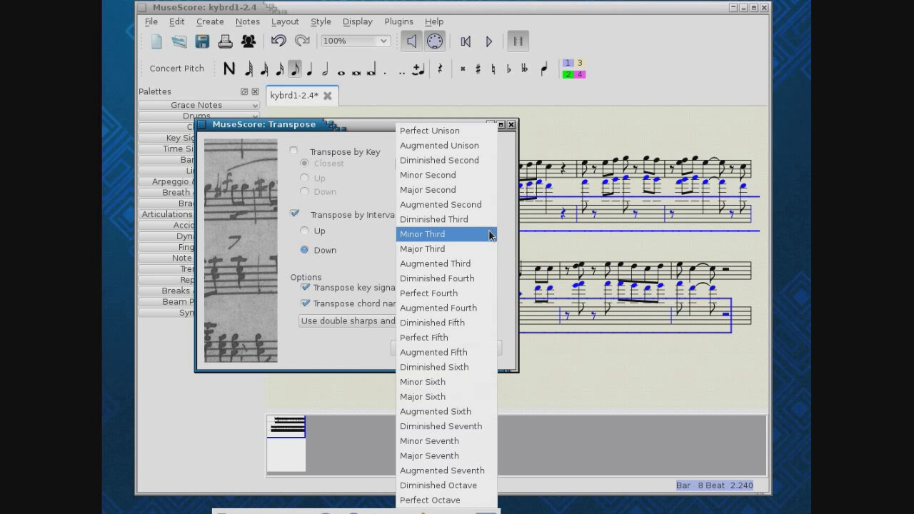
{"action": "left_click", "coordinate": [464, 500]}
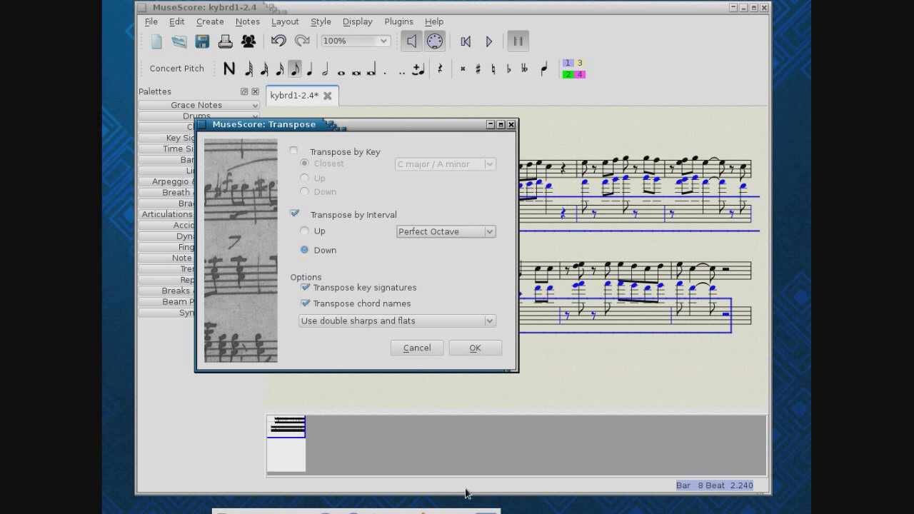
{"action": "left_click", "coordinate": [475, 348]}
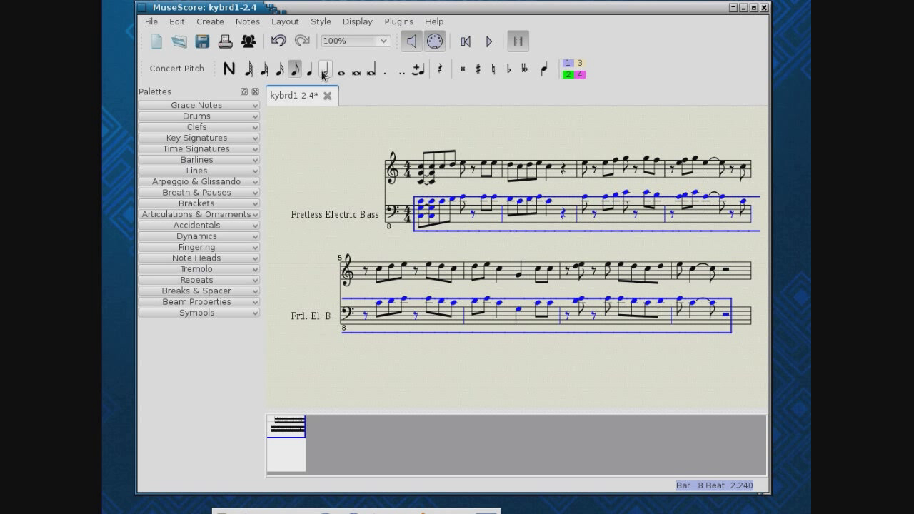
{"action": "left_click", "coordinate": [321, 148]}
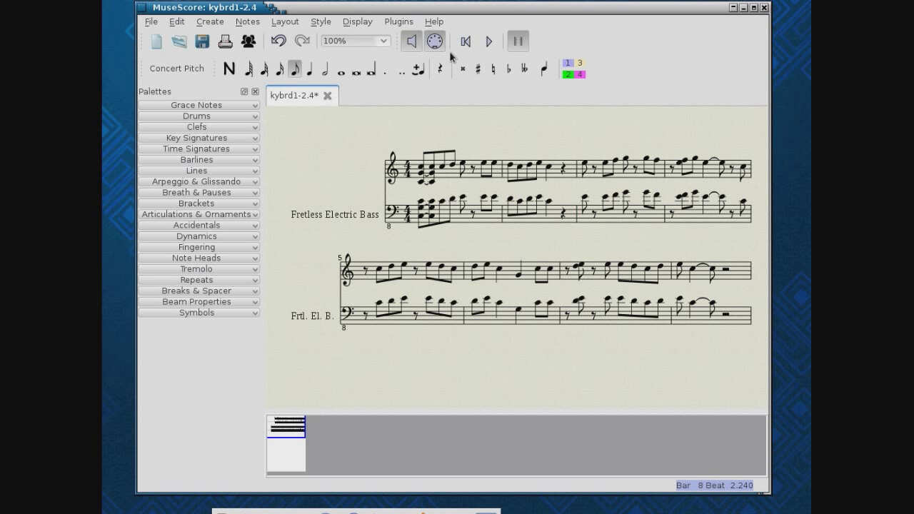
{"action": "left_click", "coordinate": [489, 43]}
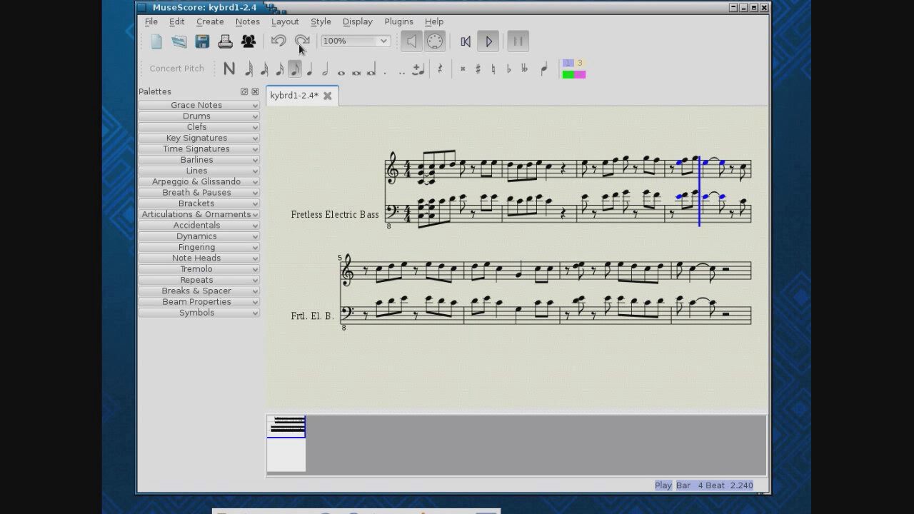
{"action": "left_click", "coordinate": [488, 42]}
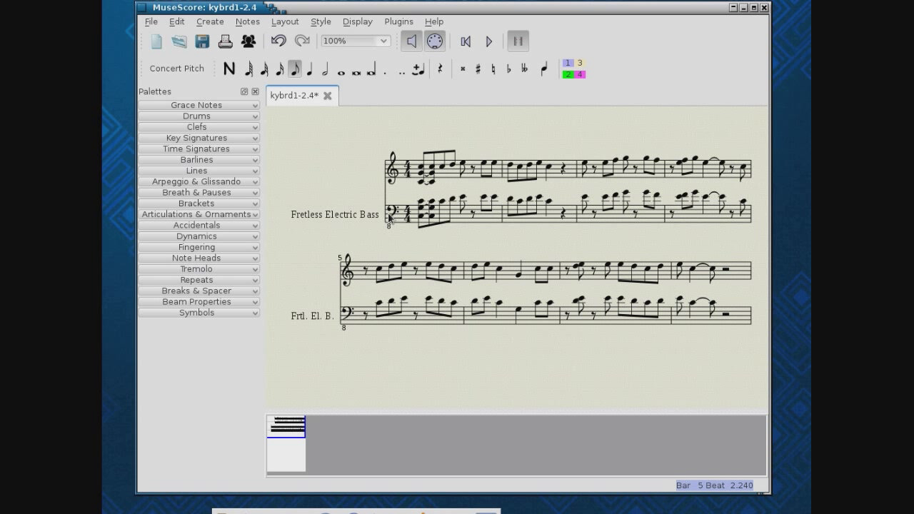
{"action": "left_click", "coordinate": [589, 316]}
{"action": "left_click", "coordinate": [583, 318], "text": "ctrl"}
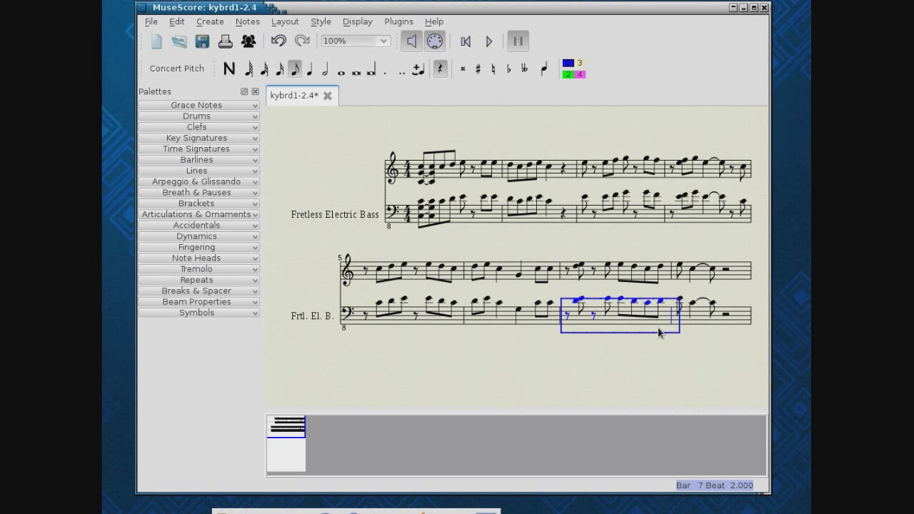
{"action": "key", "text": "shift+Left"}
{"action": "left_click", "coordinate": [529, 223]}
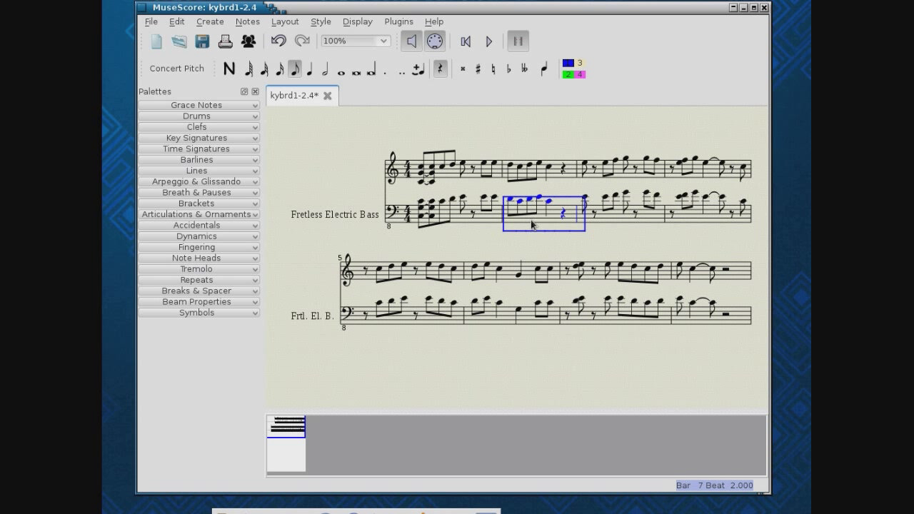
{"action": "key", "text": "shift+Right"}
{"action": "key", "text": "shift+Right"}
{"action": "key", "text": "shift+Right"}
{"action": "key", "text": "shift+Right"}
{"action": "key", "text": "shift+Right"}
{"action": "key", "text": "shift+Right"}
{"action": "key", "text": "shift+Right"}
{"action": "key", "text": "shift+Right"}
{"action": "key", "text": "shift+Right"}
{"action": "key", "text": "shift+Right"}
{"action": "key", "text": "shift+Right"}
{"action": "key", "text": "shift+Right"}
{"action": "key", "text": "shift+Right"}
{"action": "key", "text": "shift+Right"}
{"action": "key", "text": "shift+Right"}
{"action": "key", "text": "shift+Right"}
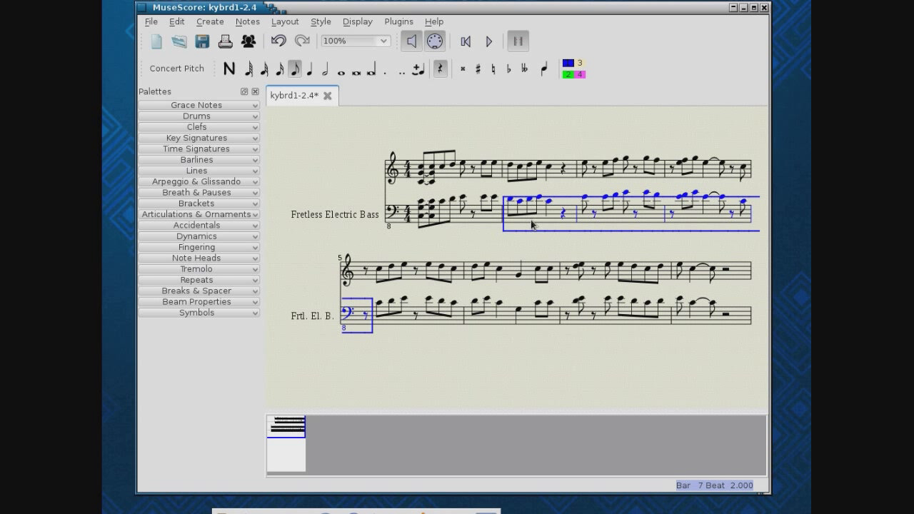
{"action": "key", "text": "shift+Right"}
{"action": "key", "text": "shift+Right"}
{"action": "key", "text": "shift+Right"}
{"action": "key", "text": "shift+Right"}
{"action": "key", "text": "shift+Right"}
{"action": "key", "text": "shift+Right"}
{"action": "key", "text": "shift+Right"}
{"action": "key", "text": "shift+Right"}
{"action": "key", "text": "shift+Right"}
{"action": "key", "text": "shift+Right"}
{"action": "key", "text": "shift+Right"}
{"action": "key", "text": "shift+Right"}
{"action": "key", "text": "shift+Right"}
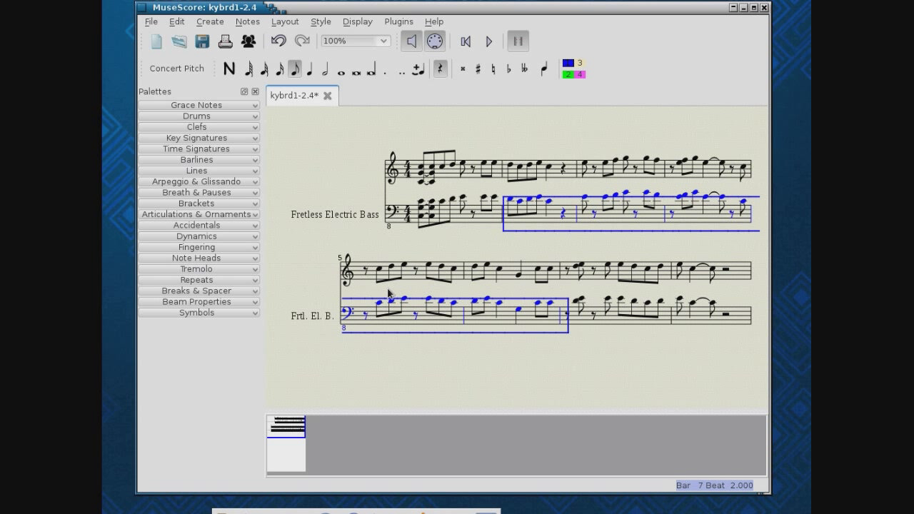
{"action": "key", "text": "Delete"}
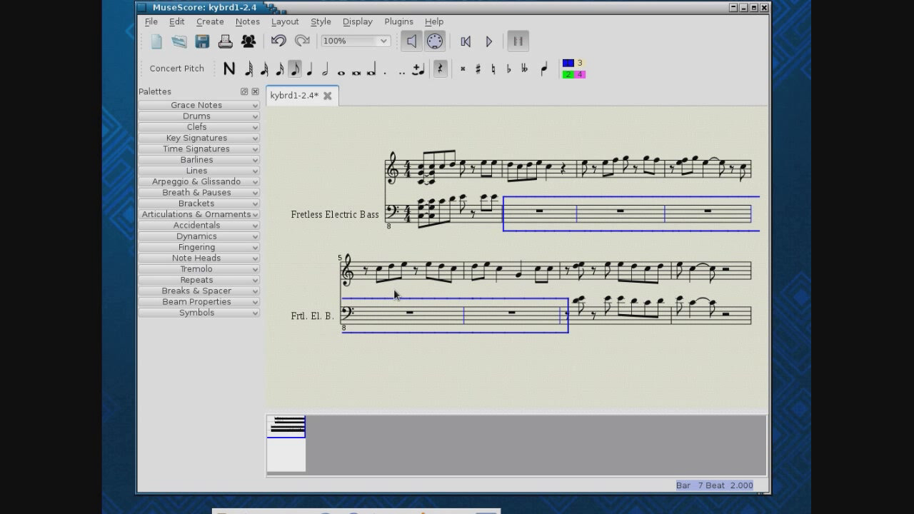
{"action": "left_click", "coordinate": [344, 363]}
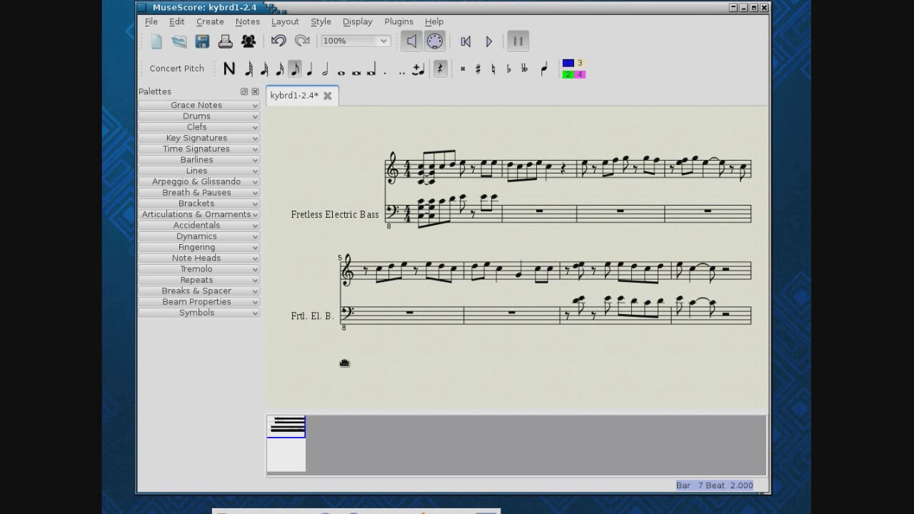
{"action": "left_click", "coordinate": [488, 41]}
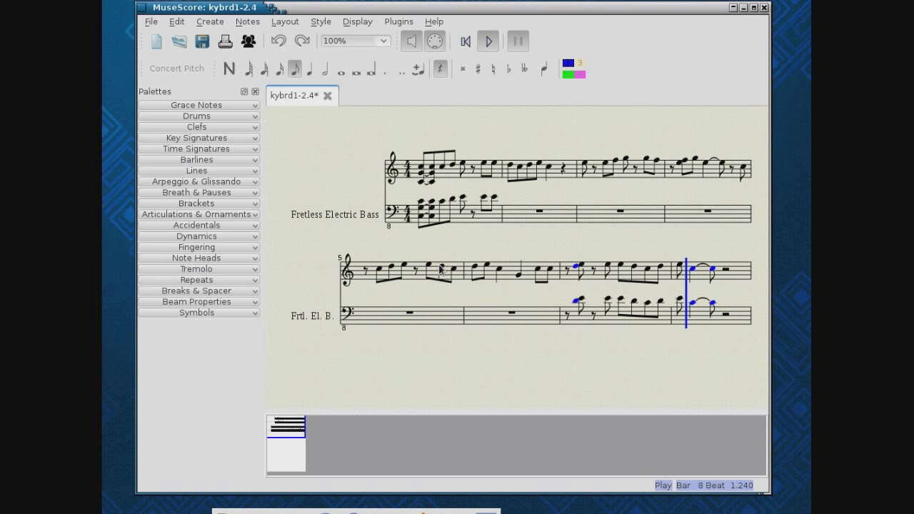
{"action": "left_click", "coordinate": [576, 301]}
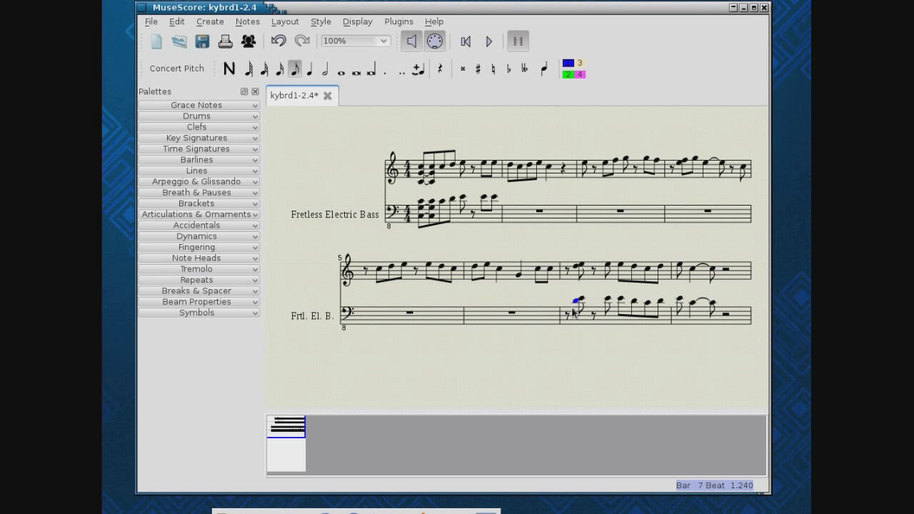
{"action": "key", "text": "Escape"}
{"action": "left_click", "coordinate": [613, 323]}
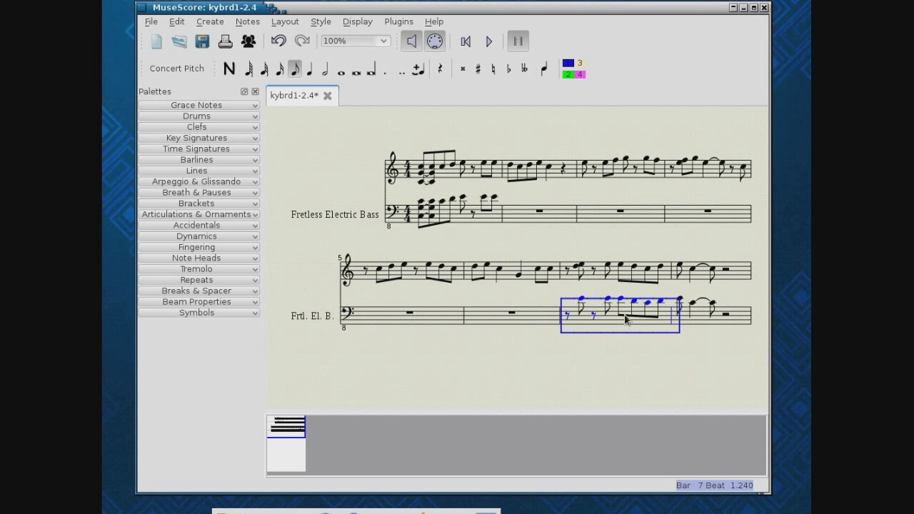
{"action": "key", "text": "shift+Left"}
{"action": "key", "text": "shift+Left"}
{"action": "key", "text": "shift+Left"}
{"action": "key", "text": "shift+Left"}
{"action": "key", "text": "shift+Left"}
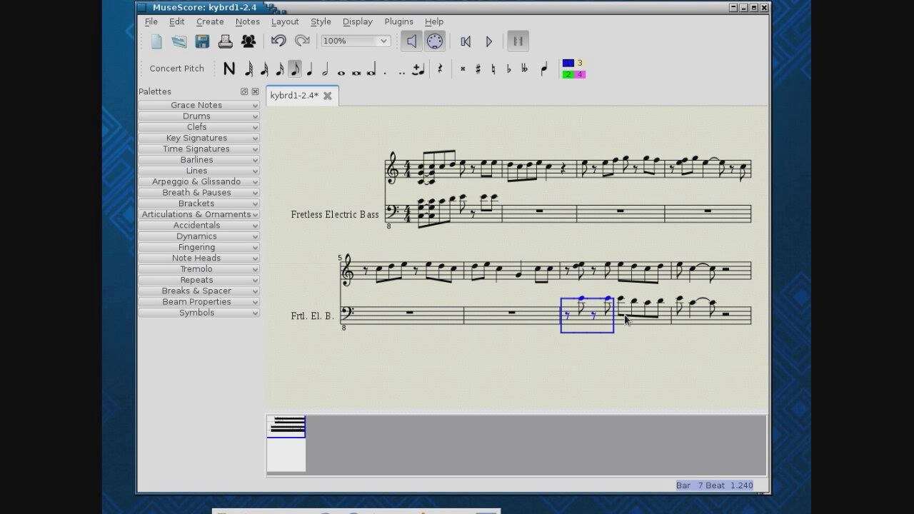
{"action": "key", "text": "Delete"}
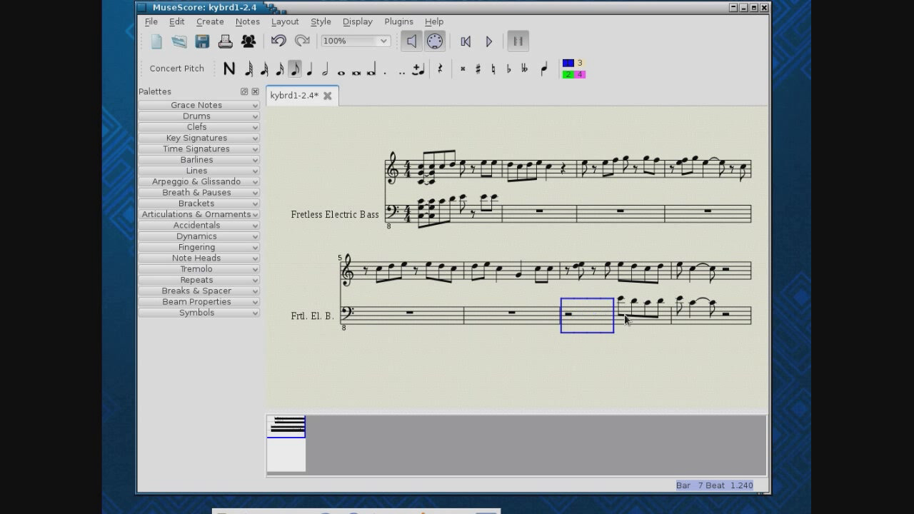
{"action": "left_click", "coordinate": [492, 43]}
{"action": "left_click", "coordinate": [520, 43]}
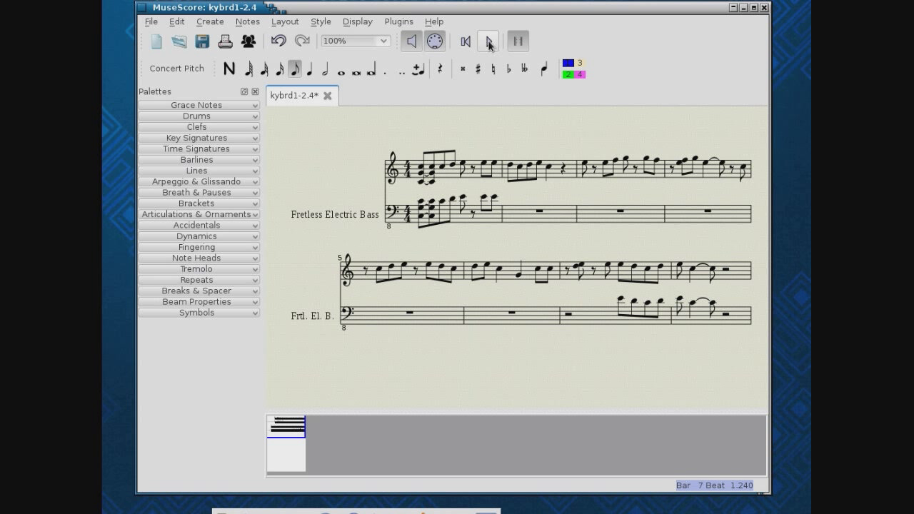
{"action": "left_click", "coordinate": [489, 42]}
Step: In quarter-note entry, add a tied note at the end of the bass staff's last bar
{"action": "right_click", "coordinate": [726, 302]}
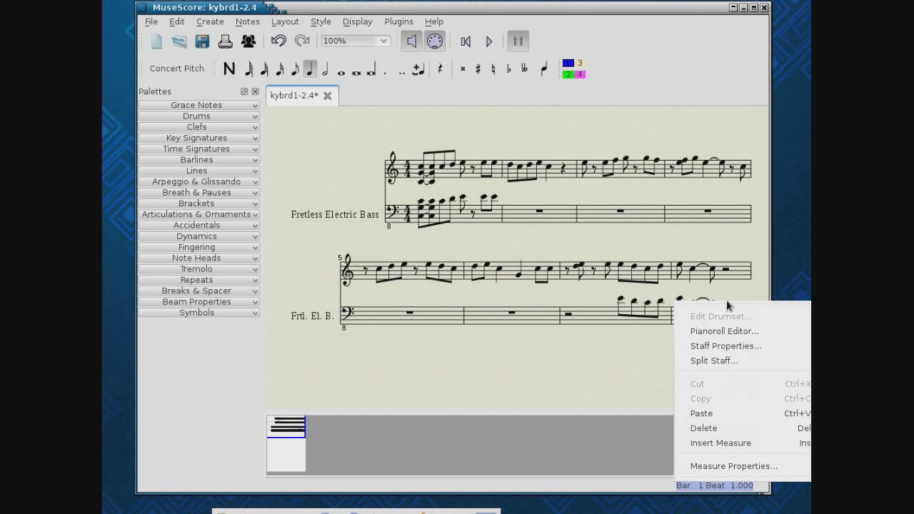
{"action": "key", "text": "Escape"}
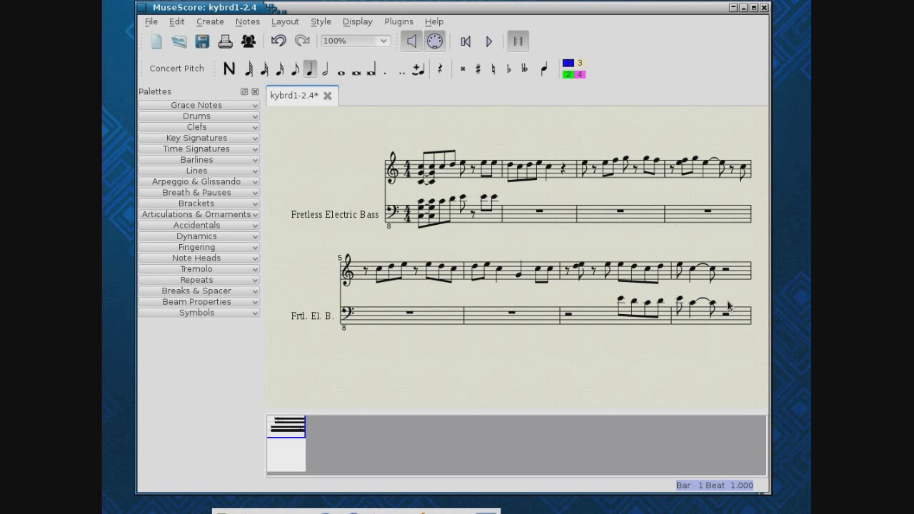
{"action": "left_click", "coordinate": [227, 69]}
{"action": "left_click", "coordinate": [309, 69]}
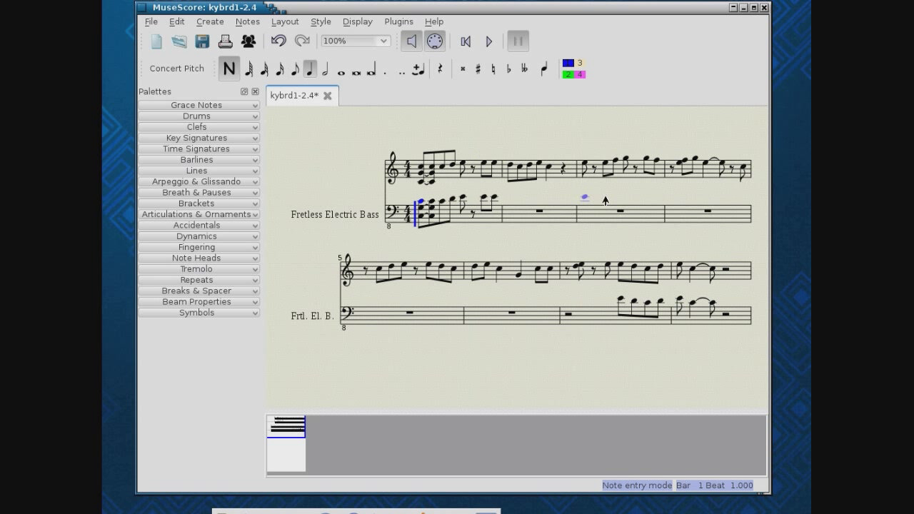
{"action": "left_click", "coordinate": [727, 305]}
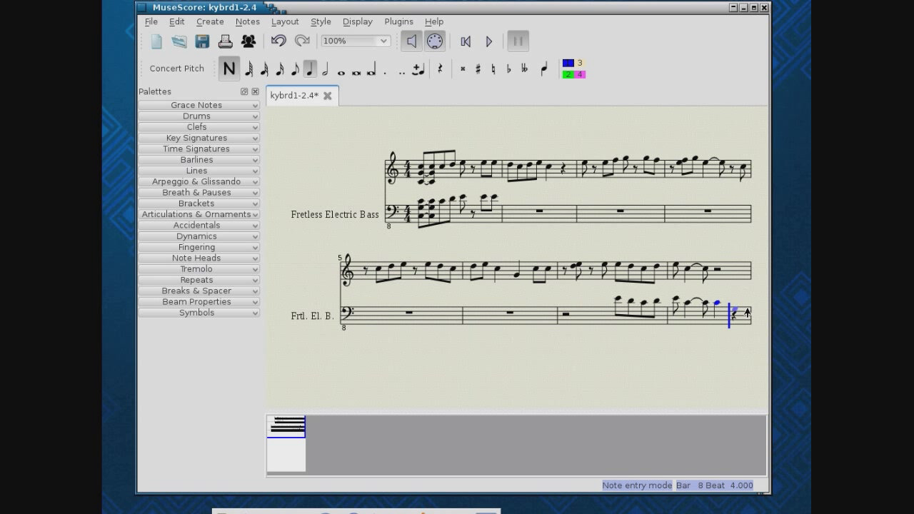
{"action": "key", "text": "ctrl+z"}
{"action": "key", "text": "plus"}
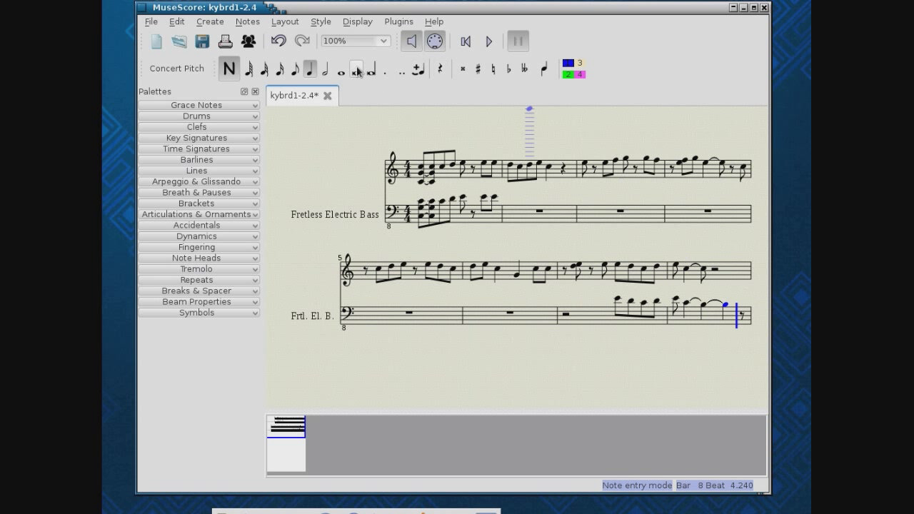
Step: Undo a stray note added in treble bar 7, then briefly play back the edited score
{"action": "left_click", "coordinate": [584, 251]}
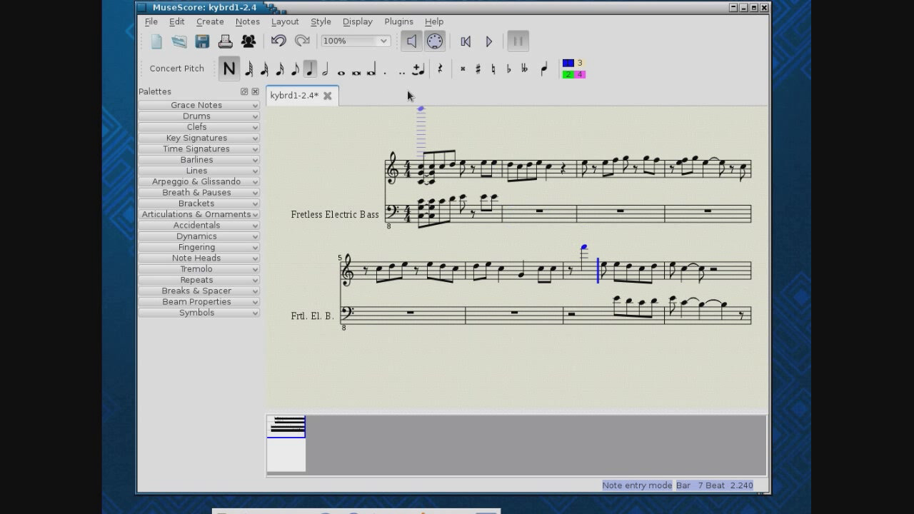
{"action": "key", "text": "ctrl+z"}
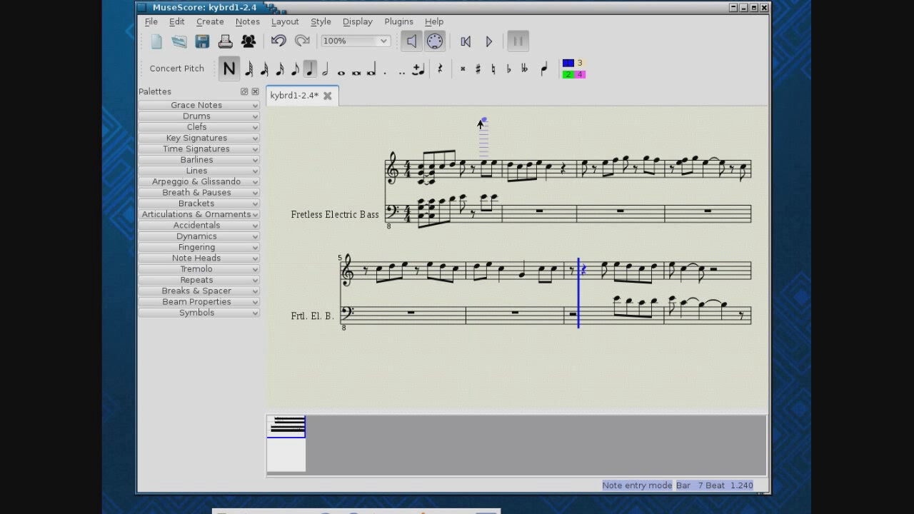
{"action": "left_click", "coordinate": [489, 43]}
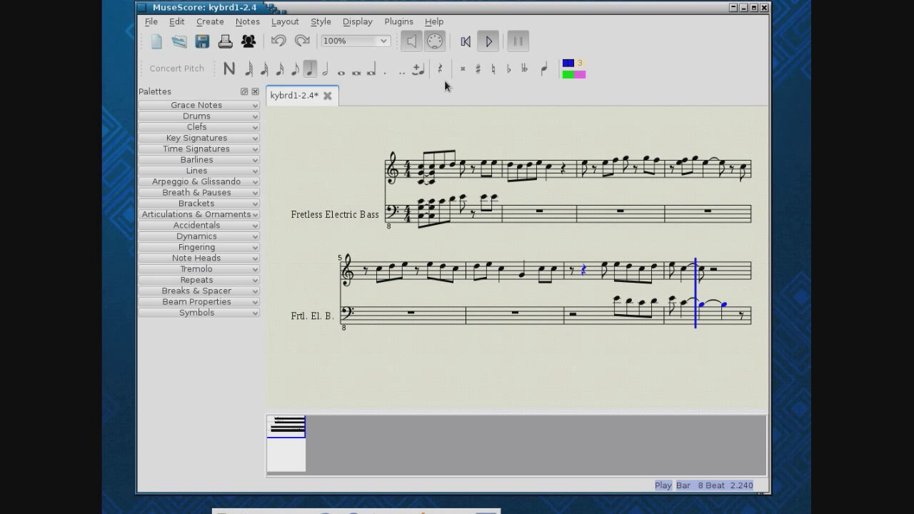
{"action": "key", "text": "space"}
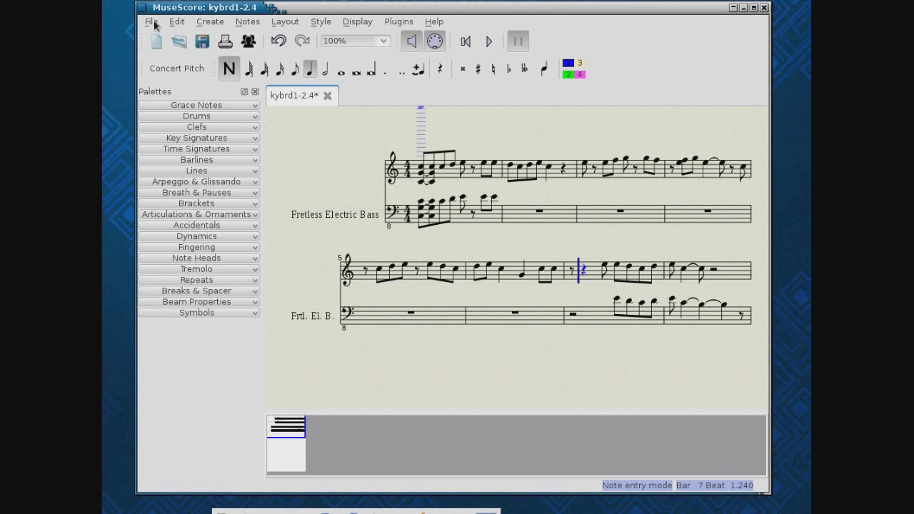
Step: Close the kybrd1-2.4 score tab, which brings up the save-changes prompt
{"action": "left_click", "coordinate": [327, 96]}
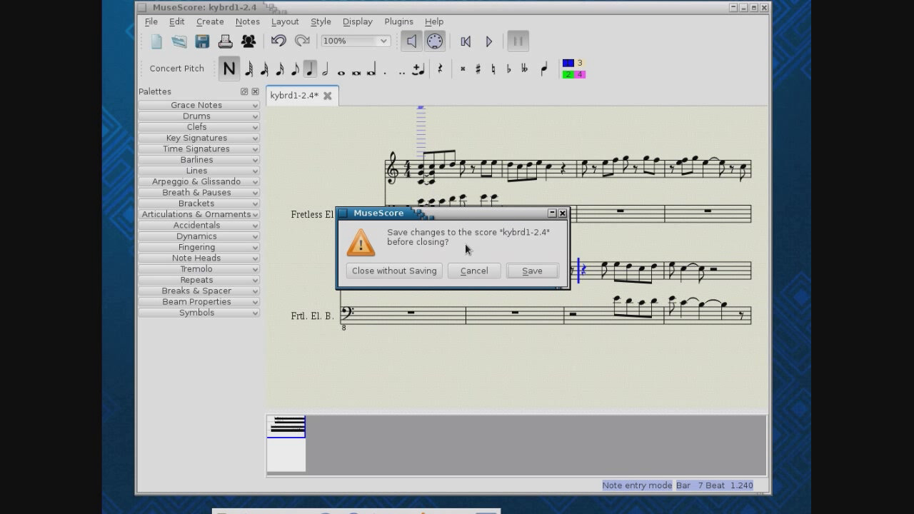
Step: Discard the edits and re-import kybrd1-2.4.mid with 1/32 as the shortest note
{"action": "left_click", "coordinate": [431, 276]}
{"action": "left_click", "coordinate": [151, 23]}
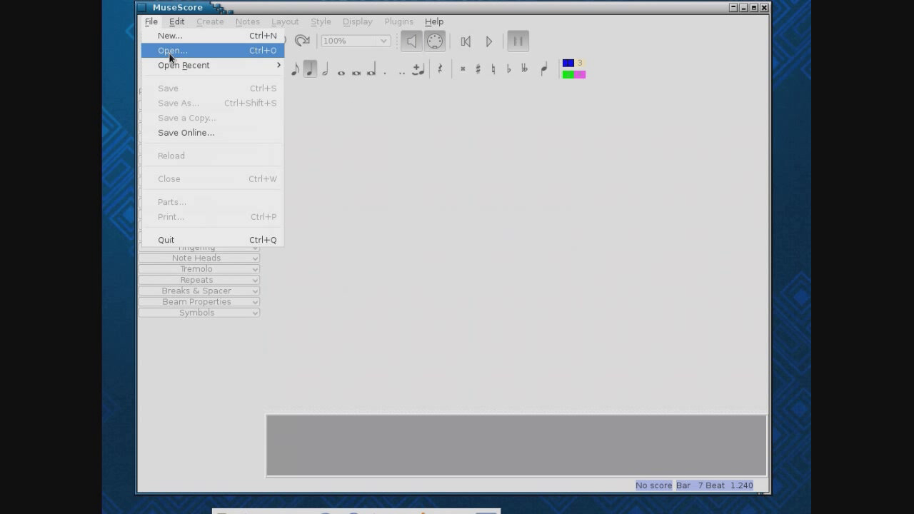
{"action": "left_click", "coordinate": [170, 51]}
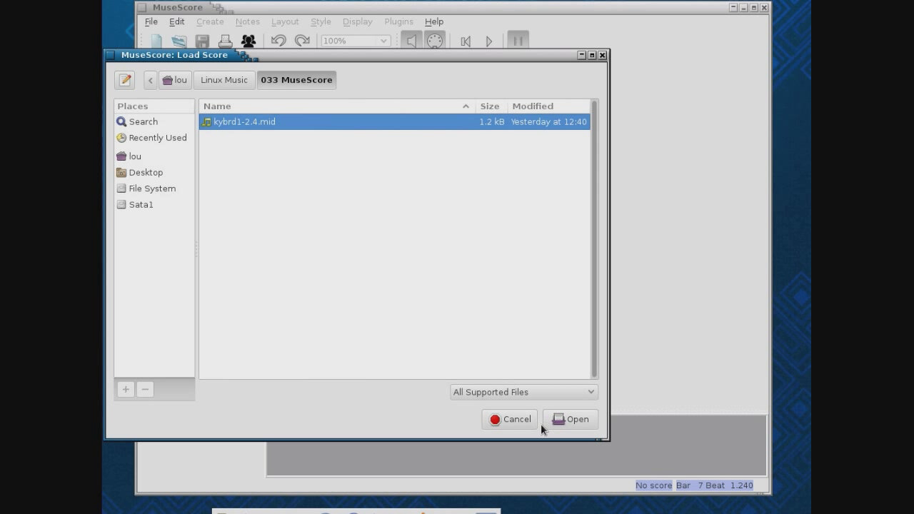
{"action": "left_click", "coordinate": [564, 421]}
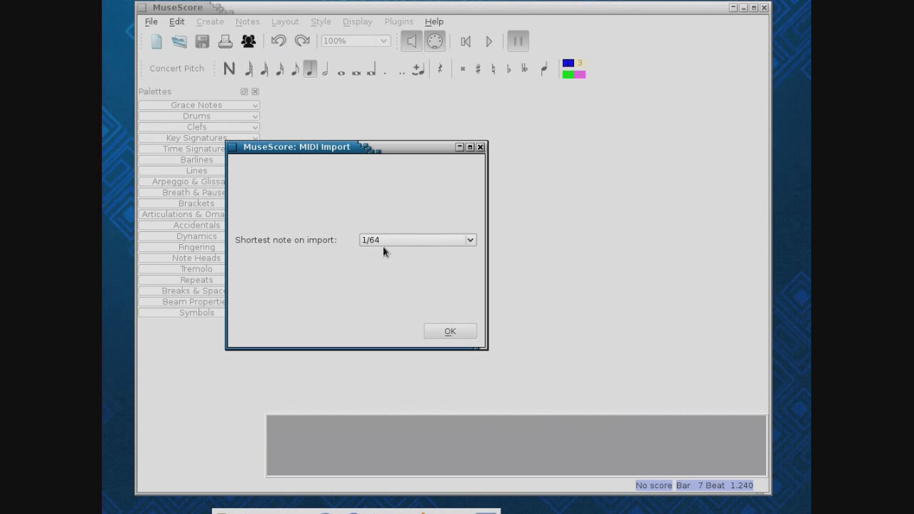
{"action": "left_click", "coordinate": [470, 242]}
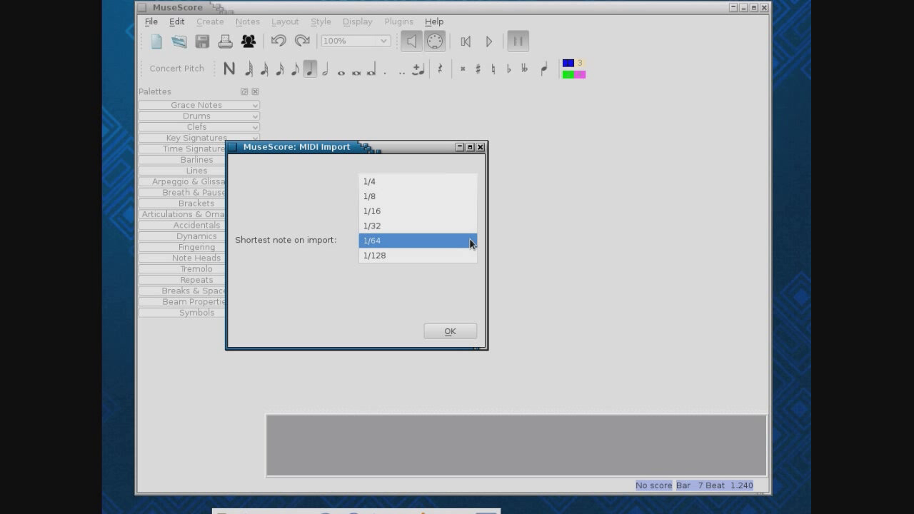
{"action": "left_click", "coordinate": [442, 227]}
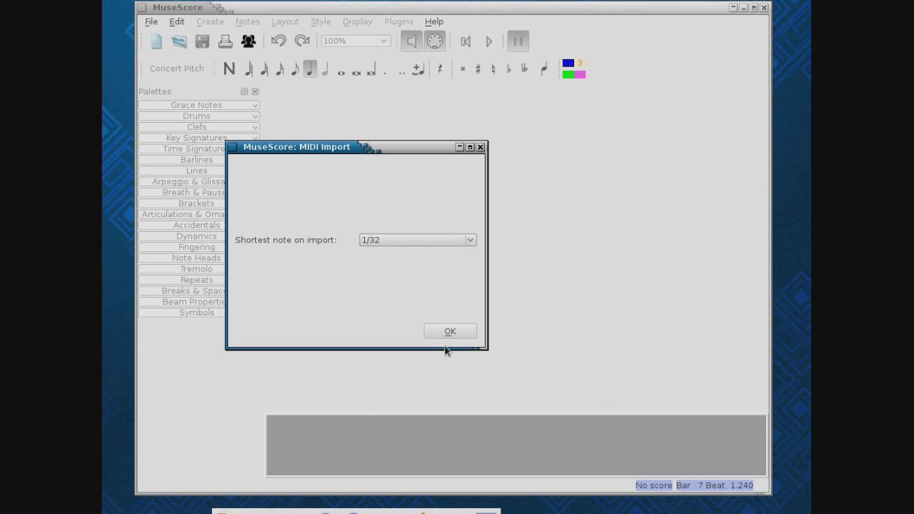
{"action": "left_click", "coordinate": [446, 331]}
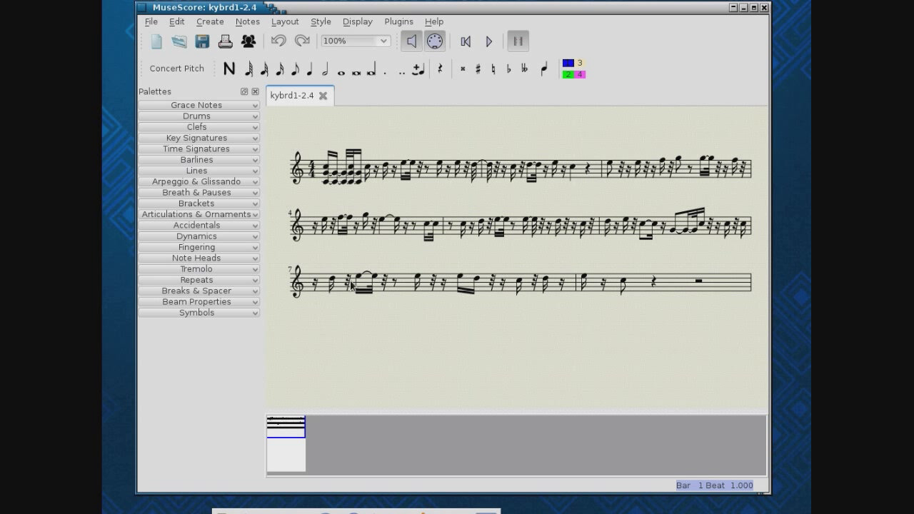
{"action": "left_click", "coordinate": [489, 43]}
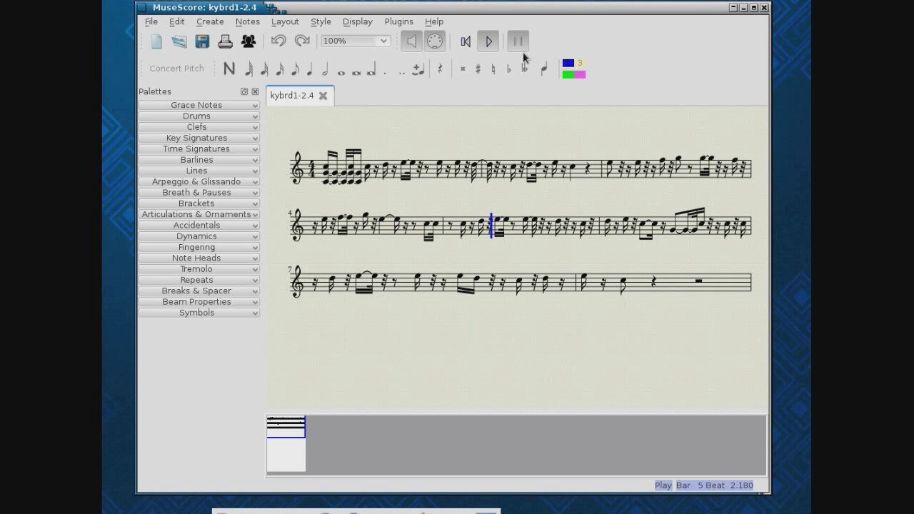
{"action": "left_click", "coordinate": [488, 43]}
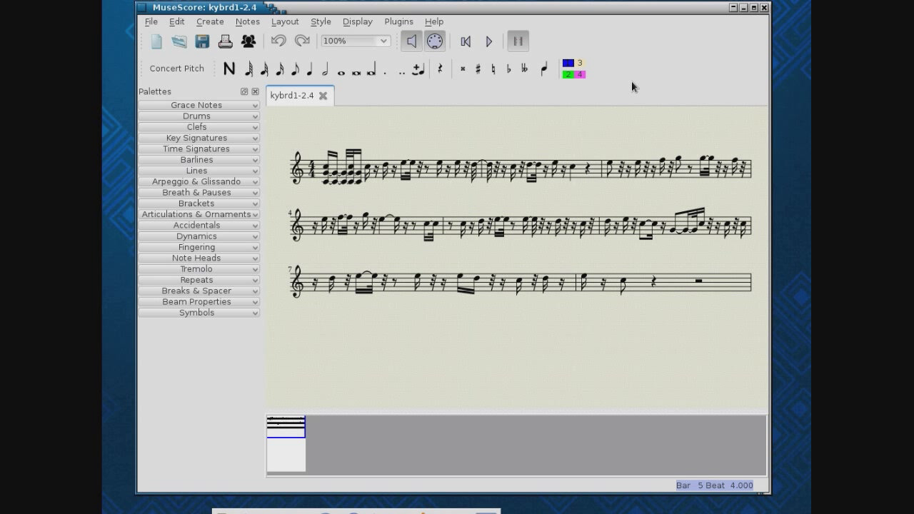
Step: Review the I/O preferences for the internal synthesizer and apply them
{"action": "left_click", "coordinate": [176, 22]}
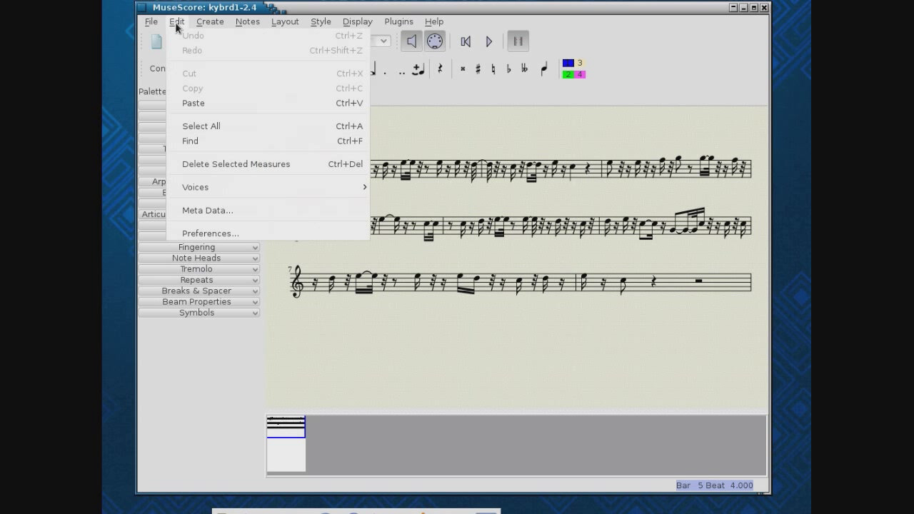
{"action": "left_click", "coordinate": [236, 228]}
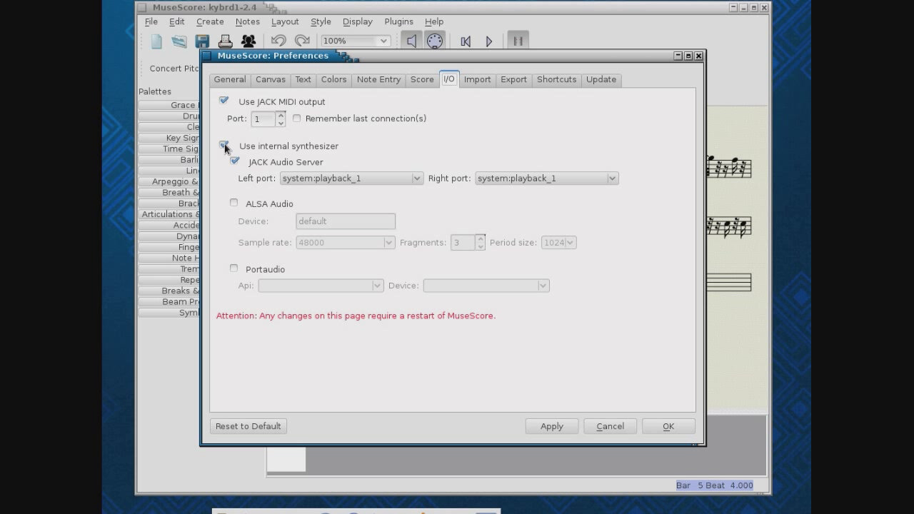
{"action": "left_click", "coordinate": [687, 427]}
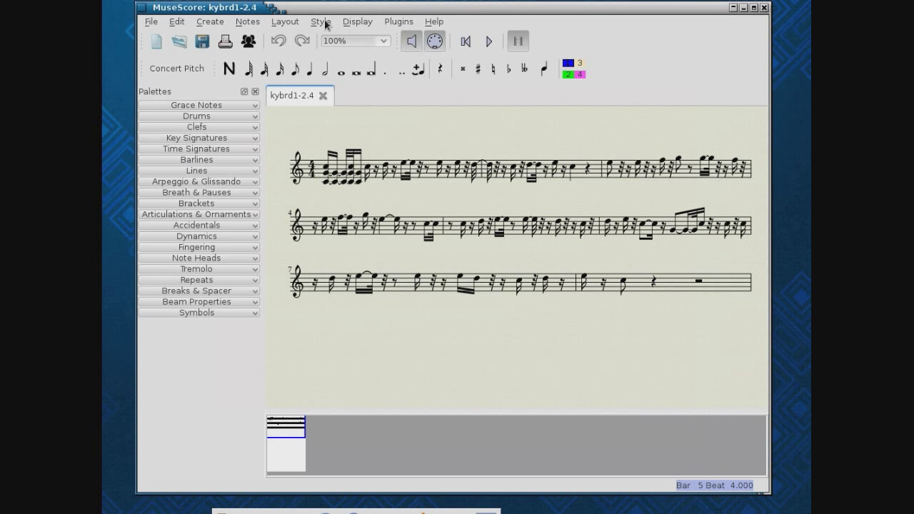
Step: Open the Display menu to see which panels can be shown
{"action": "left_click", "coordinate": [365, 22]}
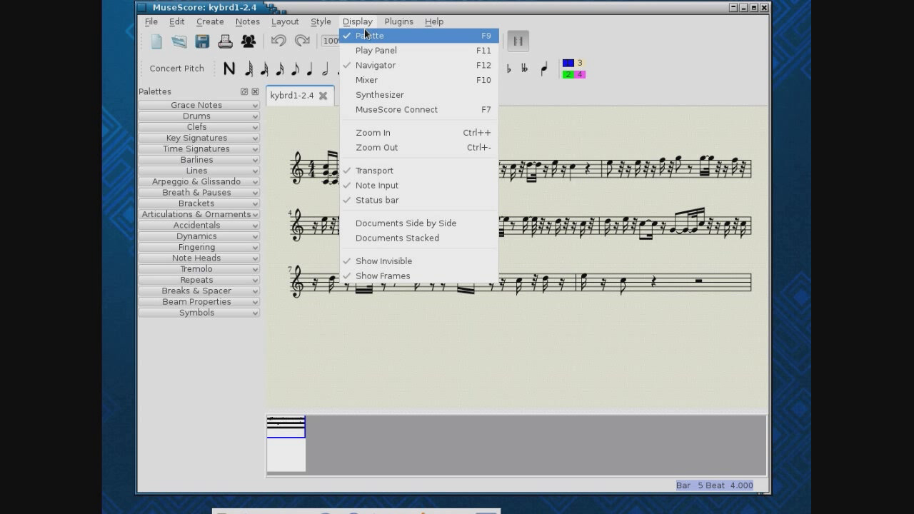
{"action": "mouse_move", "coordinate": [394, 28]}
{"action": "mouse_move", "coordinate": [357, 21]}
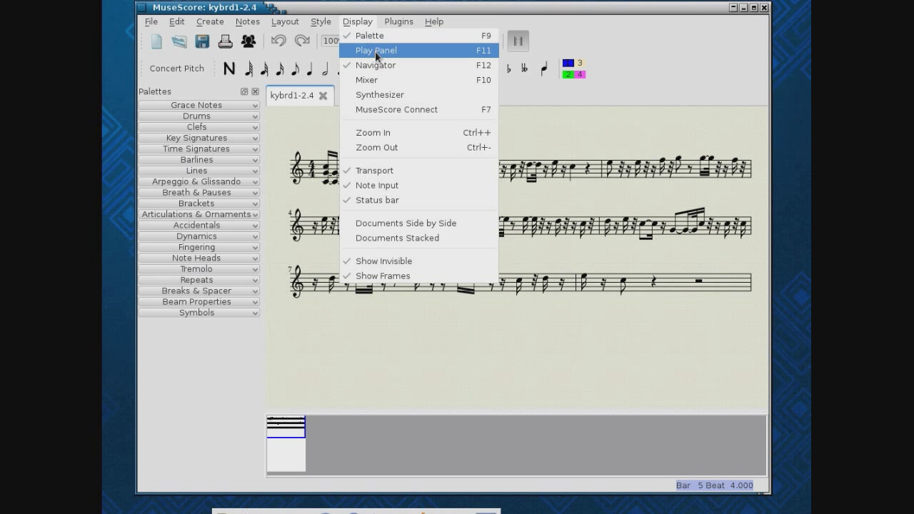
Step: Load KIK-ARSE-BASS.sf2 as the synthesizer soundfont and play the score
{"action": "left_click", "coordinate": [384, 101]}
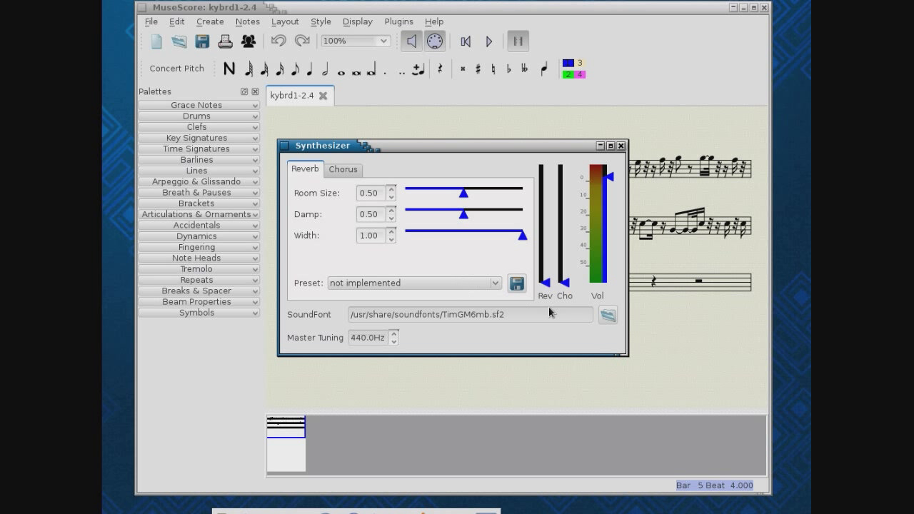
{"action": "left_click", "coordinate": [607, 315]}
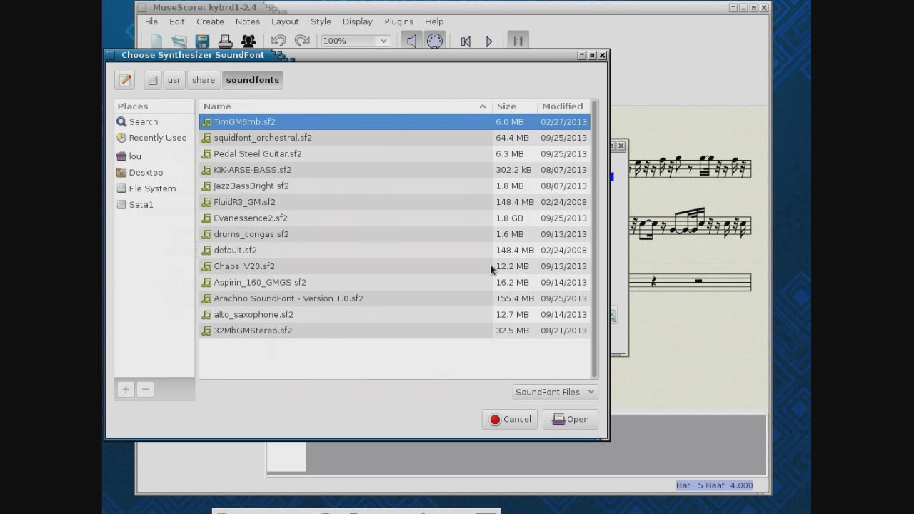
{"action": "left_click", "coordinate": [298, 283]}
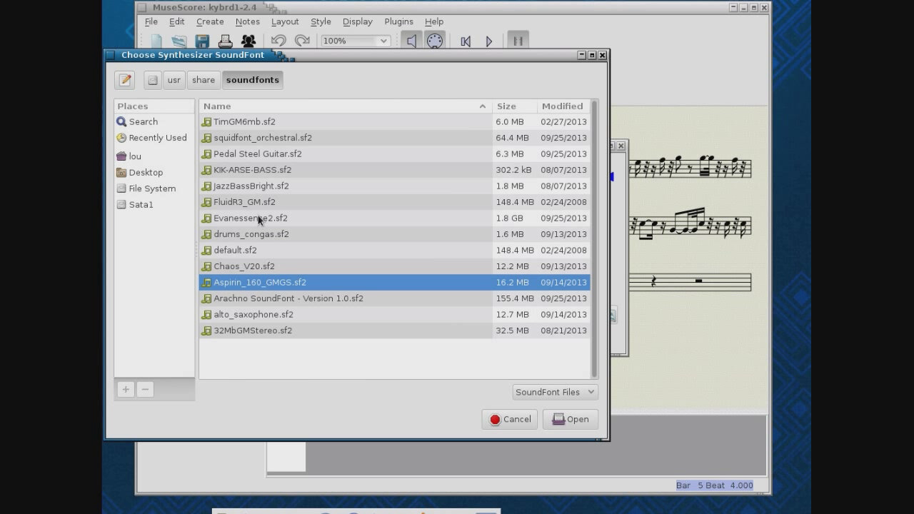
{"action": "left_click", "coordinate": [255, 171]}
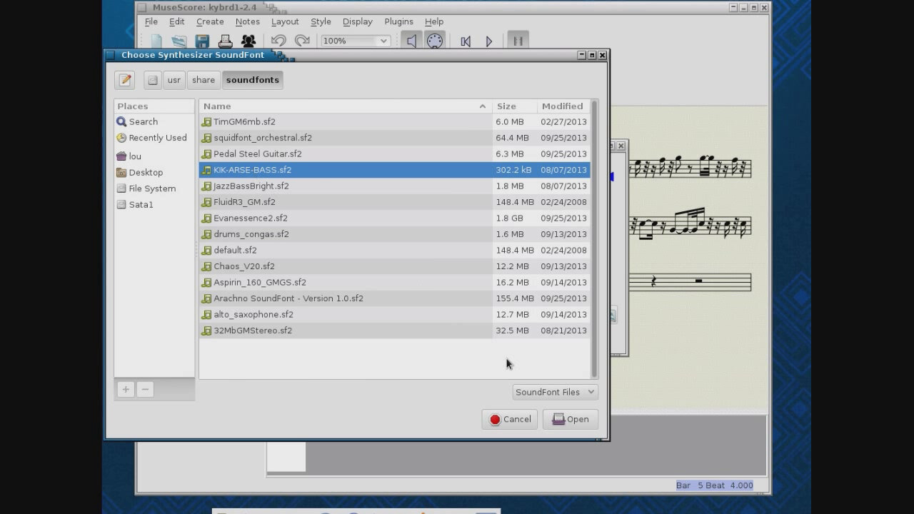
{"action": "left_click", "coordinate": [564, 422]}
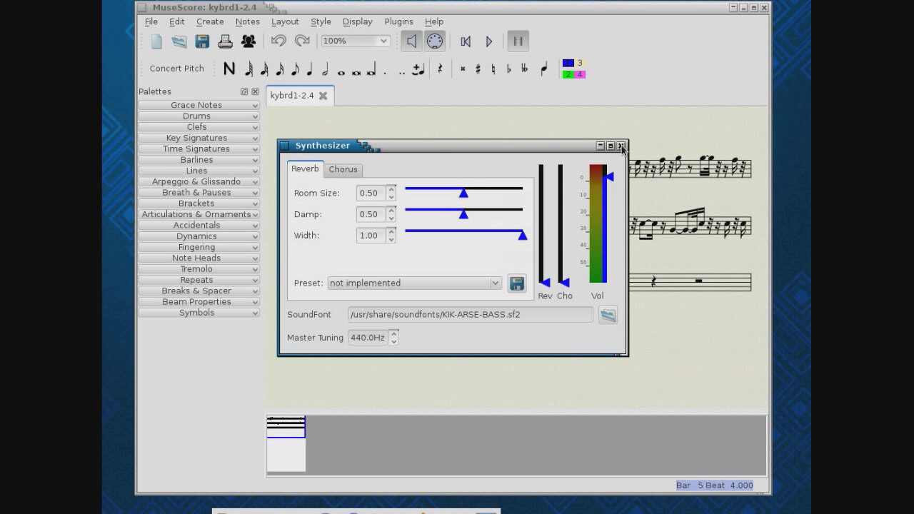
{"action": "left_click", "coordinate": [621, 145]}
{"action": "left_click", "coordinate": [488, 41]}
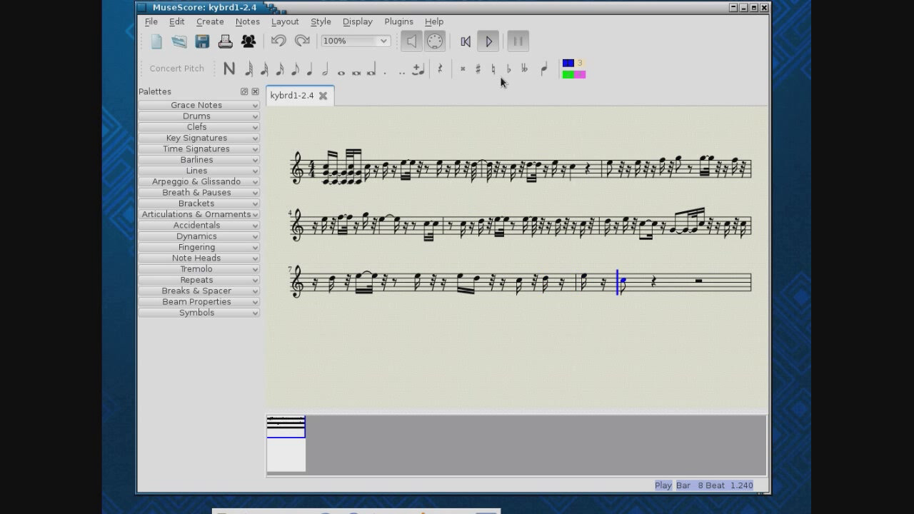
Step: Stop playback and select the keyboard staff from measure 1 through the end
{"action": "key", "text": "space"}
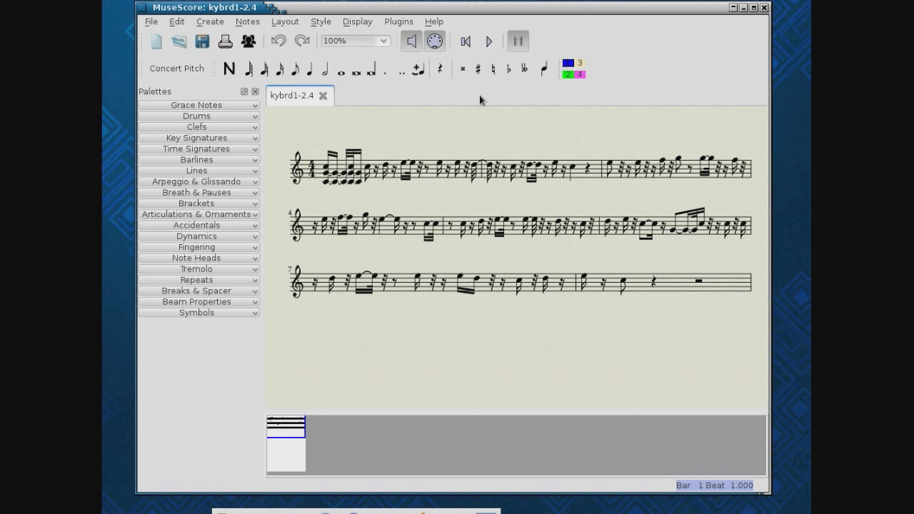
{"action": "left_click", "coordinate": [326, 178]}
{"action": "left_click", "coordinate": [373, 176]}
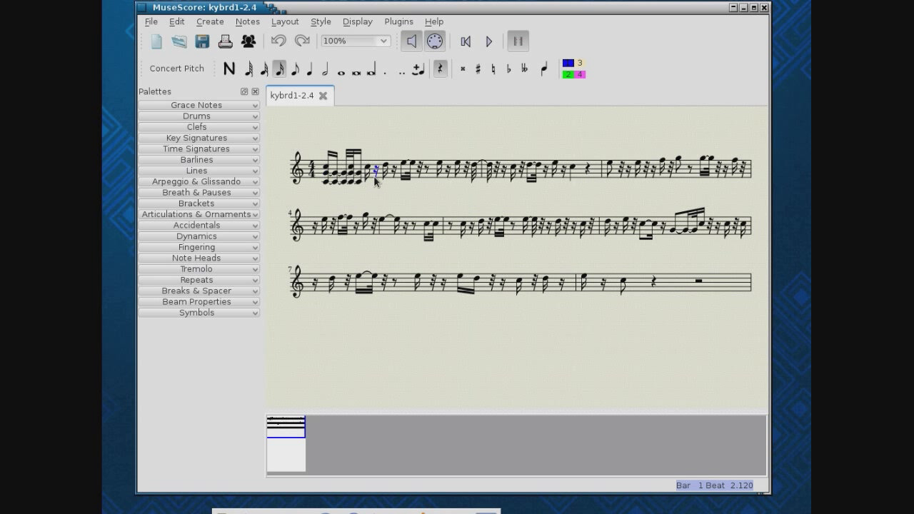
{"action": "left_click", "coordinate": [370, 165]}
{"action": "left_click", "coordinate": [372, 160]}
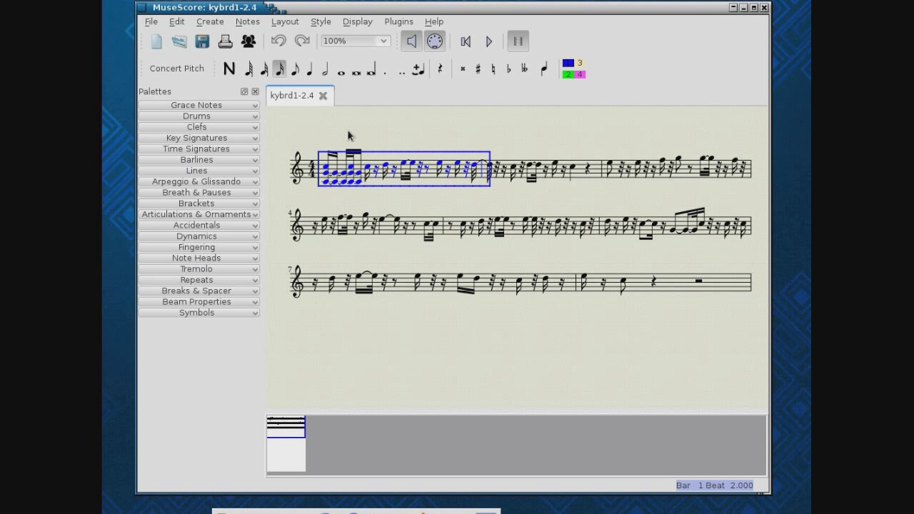
{"action": "key", "text": "shift+Right"}
{"action": "key", "text": "shift+Right"}
{"action": "key", "text": "shift+Right"}
{"action": "key", "text": "shift+Right"}
{"action": "key", "text": "shift+Right"}
{"action": "key", "text": "shift+Right"}
{"action": "key", "text": "shift+Right"}
{"action": "key", "text": "shift+Right"}
{"action": "key", "text": "shift+Right"}
{"action": "key", "text": "shift+Right"}
{"action": "key", "text": "shift+Right"}
{"action": "key", "text": "shift+Right"}
{"action": "key", "text": "shift+Right"}
{"action": "key", "text": "shift+Right"}
{"action": "key", "text": "shift+Right"}
{"action": "key", "text": "shift+Right"}
{"action": "key", "text": "shift+Right"}
{"action": "key", "text": "shift+Right"}
{"action": "key", "text": "shift+Right"}
{"action": "key", "text": "shift+Right"}
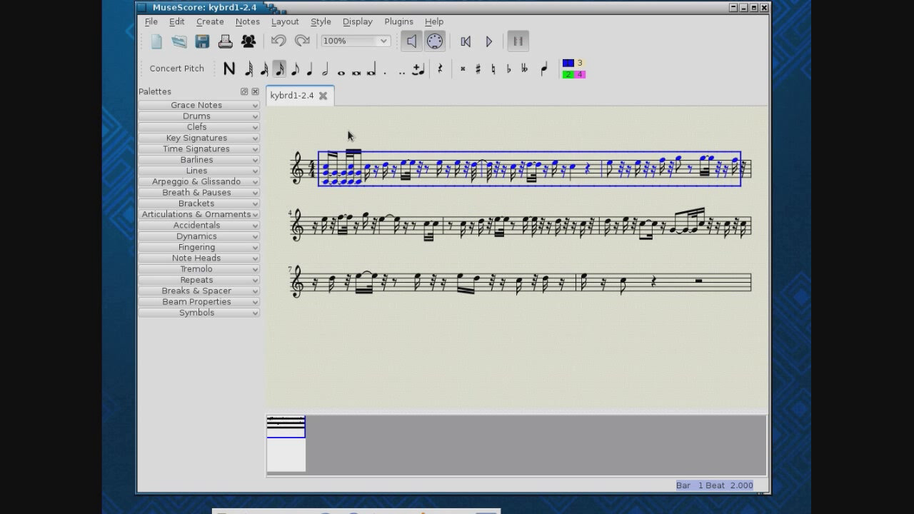
{"action": "key", "text": "shift+Right"}
{"action": "key", "text": "shift+Right"}
{"action": "key", "text": "shift+Right"}
{"action": "key", "text": "shift+Right"}
{"action": "key", "text": "shift+Right"}
{"action": "key", "text": "shift+Right"}
{"action": "key", "text": "shift+Right"}
{"action": "key", "text": "shift+Right"}
{"action": "key", "text": "shift+Right"}
{"action": "key", "text": "shift+Right"}
{"action": "key", "text": "shift+Right"}
{"action": "key", "text": "shift+Right"}
{"action": "key", "text": "shift+Right"}
{"action": "key", "text": "shift+Right"}
{"action": "key", "text": "shift+Right"}
{"action": "key", "text": "shift+Right"}
{"action": "key", "text": "shift+Right"}
{"action": "key", "text": "shift+Right"}
{"action": "key", "text": "shift+Right"}
{"action": "key", "text": "shift+Right"}
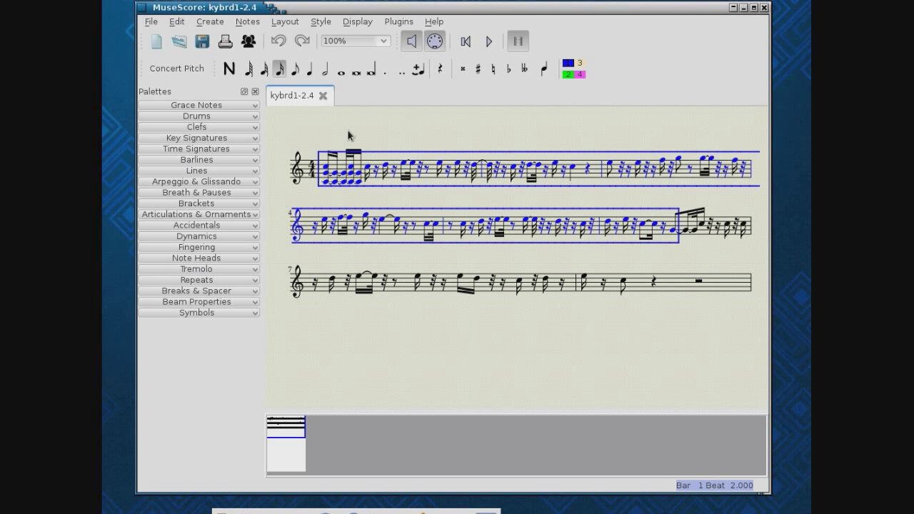
{"action": "key", "text": "shift+Right"}
{"action": "key", "text": "shift+Right"}
{"action": "key", "text": "shift+Right"}
{"action": "key", "text": "shift+Right"}
{"action": "key", "text": "shift+Right"}
{"action": "key", "text": "shift+Right"}
{"action": "key", "text": "shift+Right"}
{"action": "key", "text": "shift+Right"}
{"action": "key", "text": "shift+Right"}
{"action": "key", "text": "shift+Right"}
{"action": "key", "text": "shift+Right"}
{"action": "key", "text": "shift+Right"}
{"action": "key", "text": "shift+Right"}
{"action": "key", "text": "shift+Right"}
{"action": "key", "text": "shift+Right"}
{"action": "key", "text": "shift+Right"}
{"action": "key", "text": "shift+Right"}
{"action": "key", "text": "shift+Right"}
{"action": "key", "text": "shift+Right"}
{"action": "key", "text": "shift+Right"}
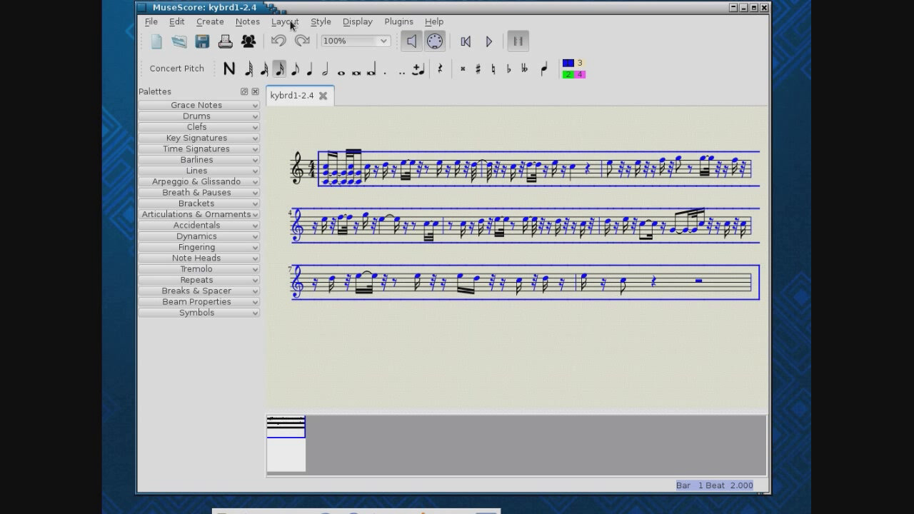
Step: Add a Mandolin staff to the score via the instruments list
{"action": "key", "text": "i"}
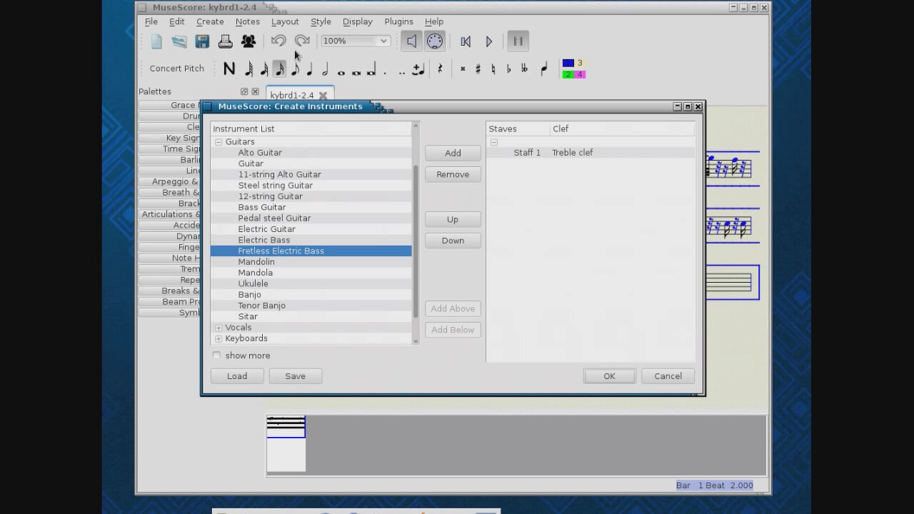
{"action": "left_click", "coordinate": [269, 262]}
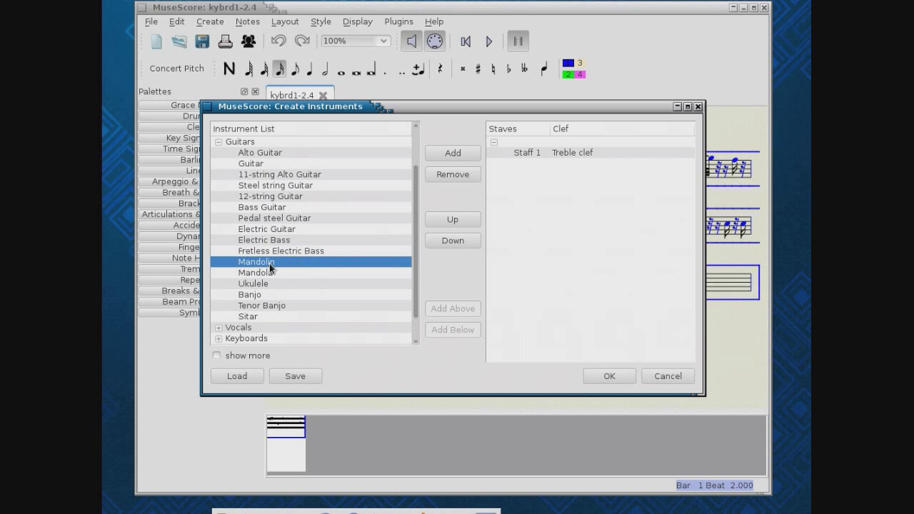
{"action": "left_click", "coordinate": [461, 152]}
{"action": "left_click", "coordinate": [605, 375]}
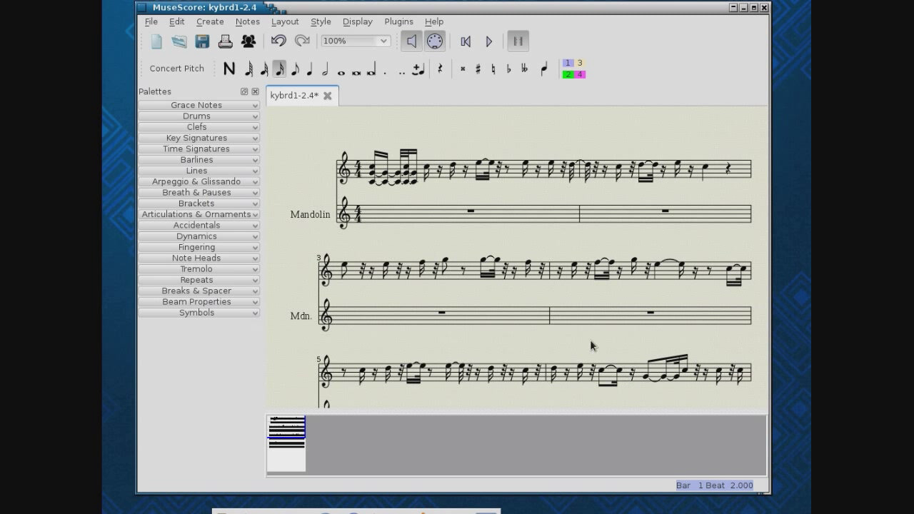
{"action": "left_click", "coordinate": [378, 214]}
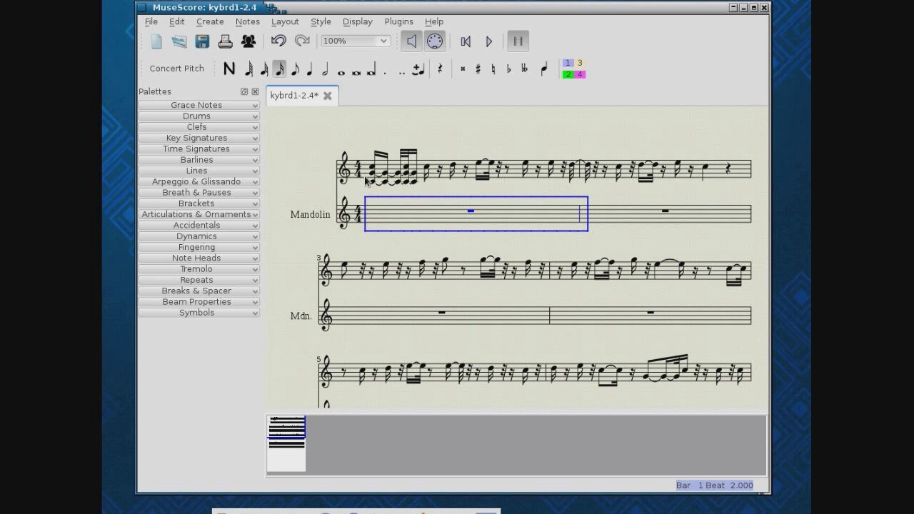
{"action": "key", "text": "Escape"}
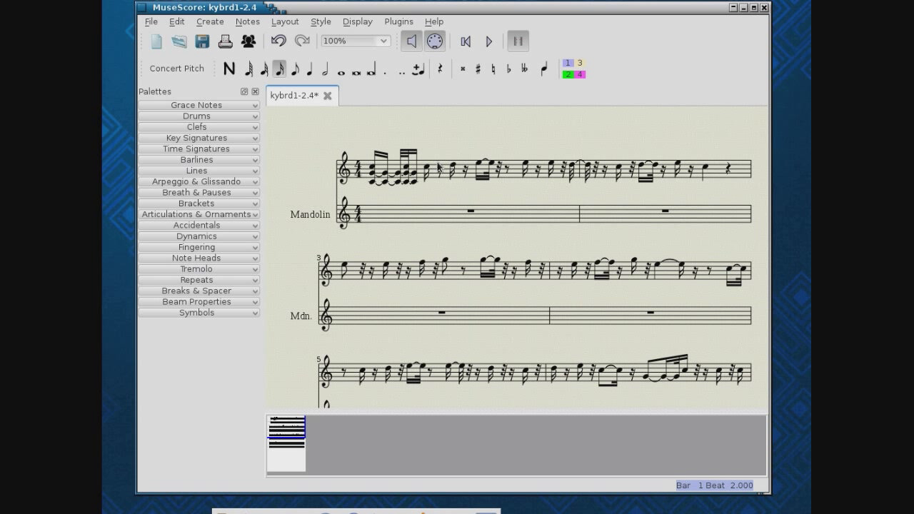
{"action": "key", "text": "n"}
Step: Select the entire keyboard melody and copy it
{"action": "left_click", "coordinate": [432, 172]}
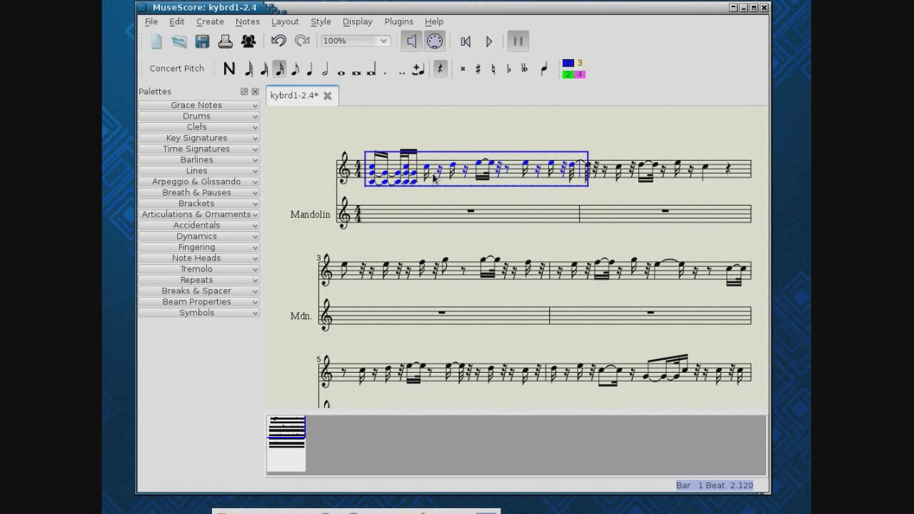
{"action": "key", "text": "shift+Right"}
{"action": "key", "text": "shift+Right"}
{"action": "key", "text": "shift+Right"}
{"action": "key", "text": "shift+Right"}
{"action": "key", "text": "shift+Right"}
{"action": "key", "text": "shift+Right"}
{"action": "key", "text": "shift+Right"}
{"action": "key", "text": "shift+Right"}
{"action": "key", "text": "shift+Right"}
{"action": "key", "text": "shift+Right"}
{"action": "key", "text": "shift+Right"}
{"action": "key", "text": "shift+Right"}
{"action": "key", "text": "shift+Right"}
{"action": "key", "text": "shift+Right"}
{"action": "key", "text": "shift+Right"}
{"action": "key", "text": "shift+Right"}
{"action": "key", "text": "shift+Right"}
{"action": "key", "text": "shift+Right"}
{"action": "key", "text": "shift+Right"}
{"action": "key", "text": "shift+Right"}
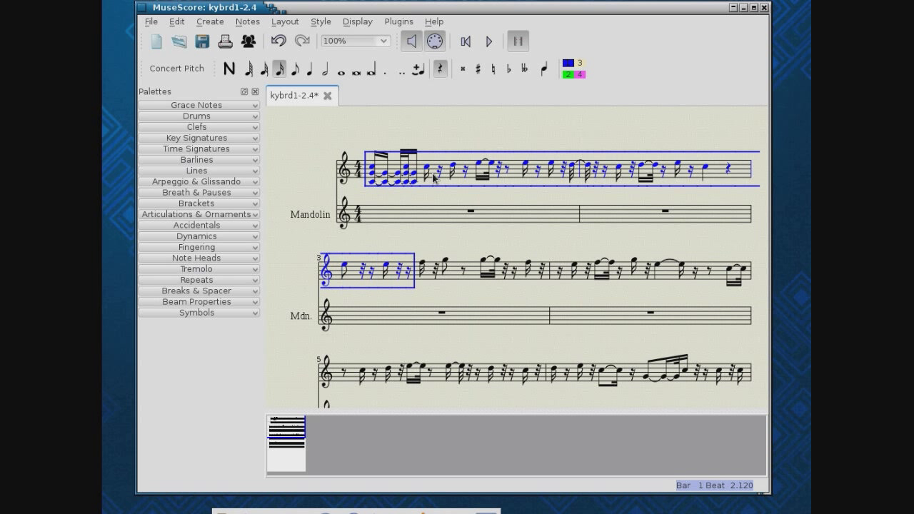
{"action": "key", "text": "shift+Right"}
{"action": "key", "text": "shift+Right"}
{"action": "key", "text": "shift+Right"}
{"action": "key", "text": "shift+Right"}
{"action": "key", "text": "shift+Right"}
{"action": "key", "text": "shift+Right"}
{"action": "key", "text": "shift+Right"}
{"action": "key", "text": "shift+Right"}
{"action": "key", "text": "shift+Right"}
{"action": "key", "text": "shift+Right"}
{"action": "key", "text": "shift+Right"}
{"action": "key", "text": "shift+Right"}
{"action": "key", "text": "shift+Right"}
{"action": "key", "text": "shift+Right"}
{"action": "key", "text": "shift+Right"}
{"action": "key", "text": "shift+Right"}
{"action": "key", "text": "shift+Right"}
{"action": "key", "text": "shift+Right"}
{"action": "key", "text": "shift+Right"}
{"action": "key", "text": "shift+Right"}
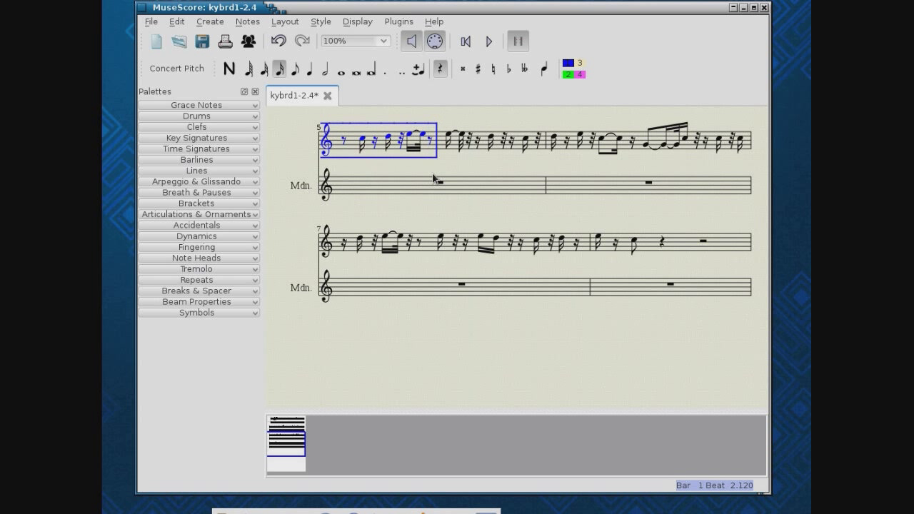
{"action": "key", "text": "shift+Right"}
{"action": "key", "text": "shift+Right"}
{"action": "key", "text": "shift+Right"}
{"action": "key", "text": "shift+Right"}
{"action": "key", "text": "shift+Right"}
{"action": "key", "text": "shift+Right"}
{"action": "key", "text": "shift+Right"}
{"action": "key", "text": "shift+Right"}
{"action": "key", "text": "shift+Right"}
{"action": "key", "text": "shift+Right"}
{"action": "key", "text": "shift+Right"}
{"action": "key", "text": "shift+Right"}
{"action": "key", "text": "shift+Right"}
{"action": "key", "text": "shift+Right"}
{"action": "key", "text": "shift+Right"}
{"action": "key", "text": "shift+Right"}
{"action": "key", "text": "shift+Right"}
{"action": "key", "text": "shift+Right"}
{"action": "key", "text": "shift+Right"}
{"action": "key", "text": "shift+Right"}
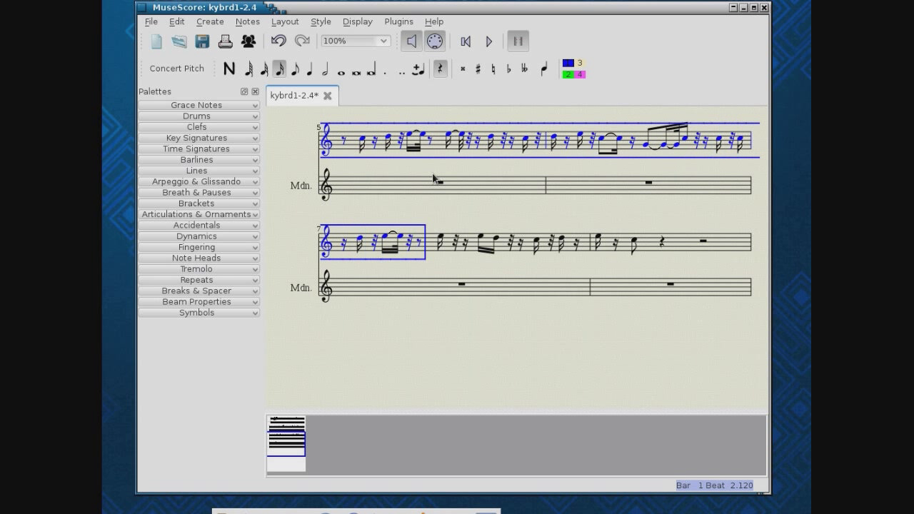
{"action": "key", "text": "shift+Right"}
{"action": "key", "text": "shift+Right"}
{"action": "key", "text": "shift+Right"}
{"action": "key", "text": "shift+Right"}
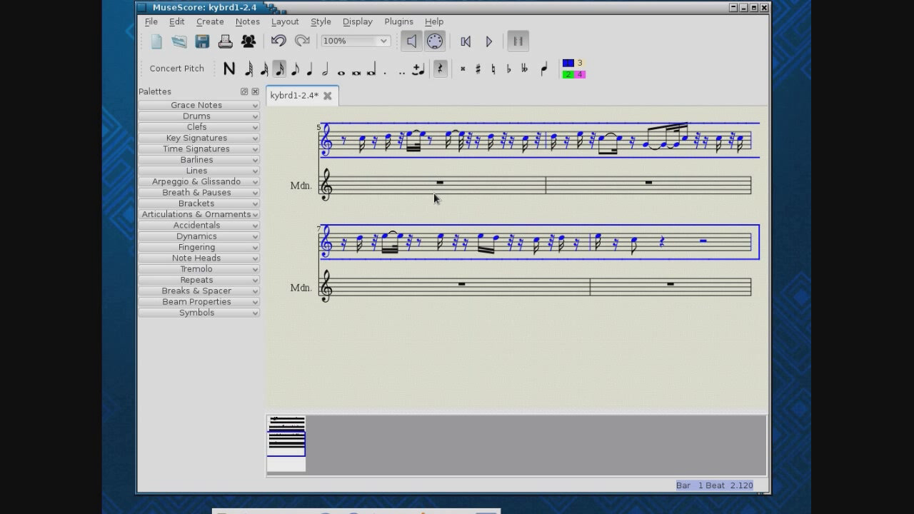
{"action": "left_click", "coordinate": [177, 22]}
{"action": "left_click", "coordinate": [201, 90]}
Step: Paste the copied melody into the Mandolin staff starting at measure 1
{"action": "scroll", "coordinate": [533, 251], "scroll_direction": "up", "scroll_amount": 5}
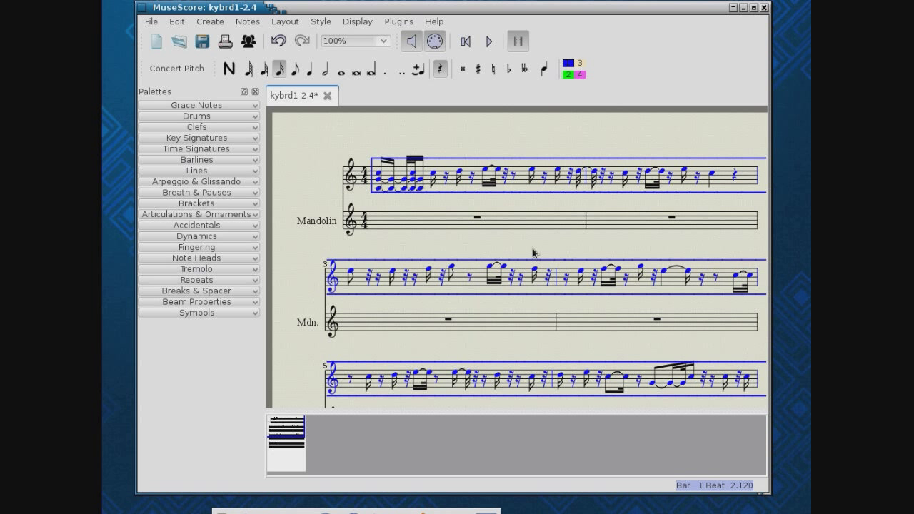
{"action": "left_click", "coordinate": [403, 224]}
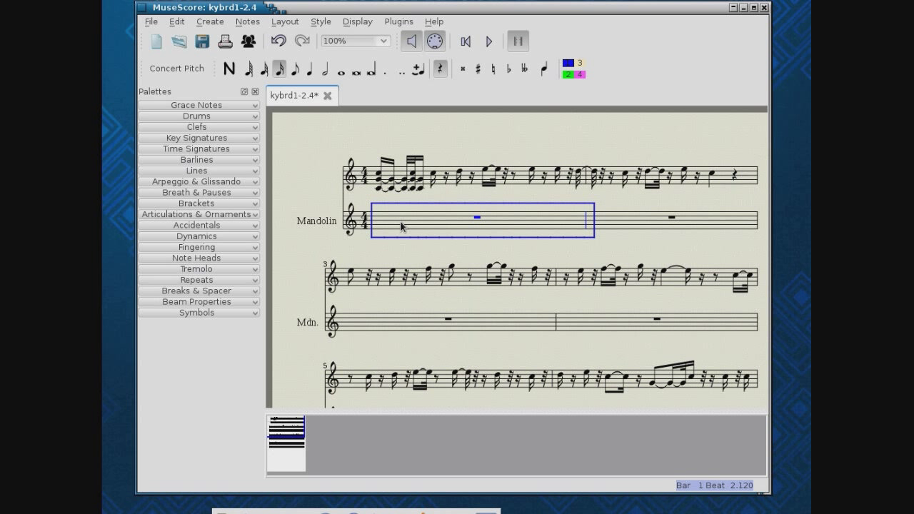
{"action": "left_click", "coordinate": [176, 21]}
{"action": "left_click", "coordinate": [204, 103]}
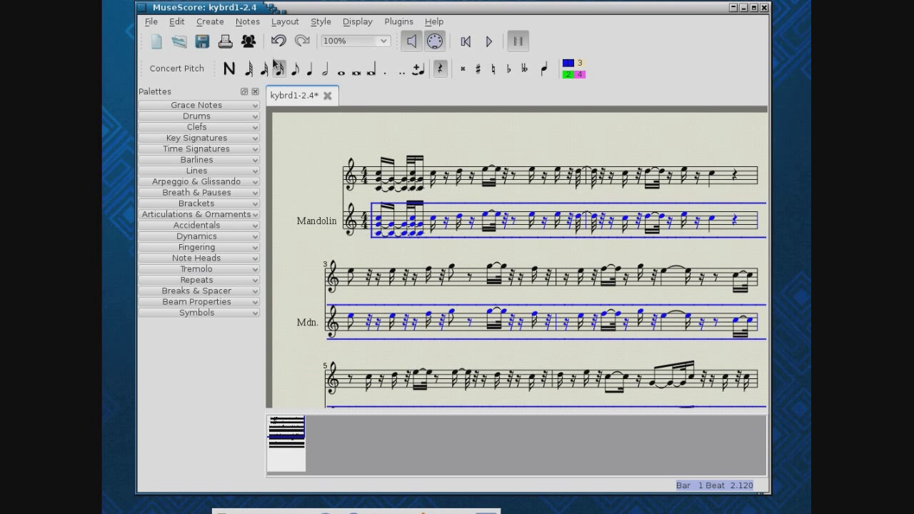
Step: Open the Part List mixer and move it off the score
{"action": "left_click", "coordinate": [358, 22]}
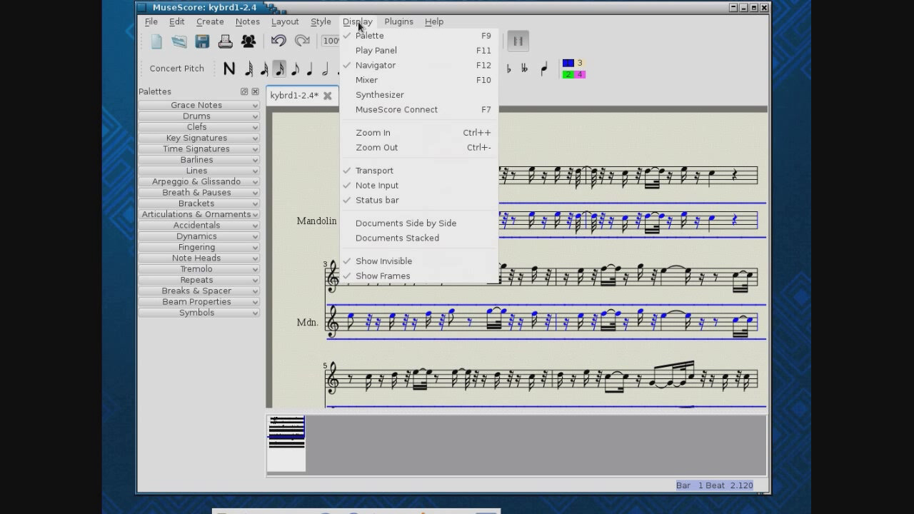
{"action": "left_click", "coordinate": [380, 82]}
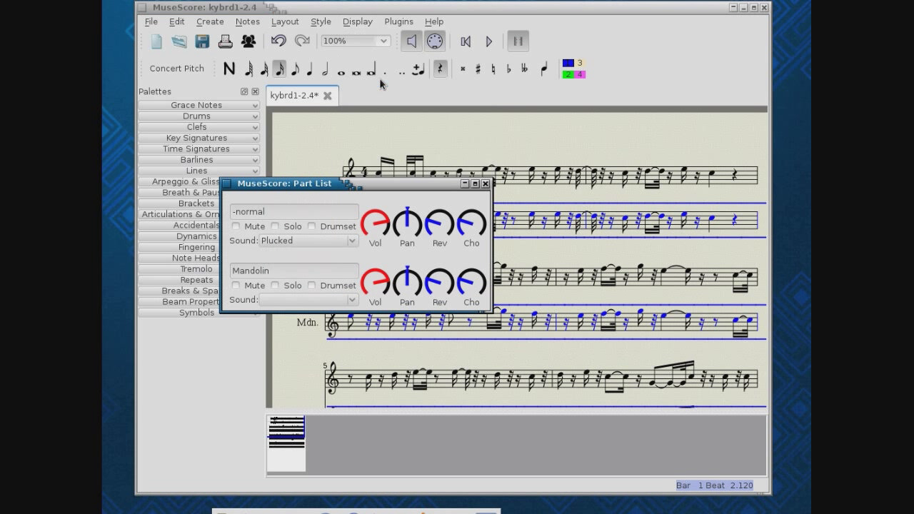
{"action": "left_click_drag", "start_coordinate": [315, 188], "coordinate": [264, 31]}
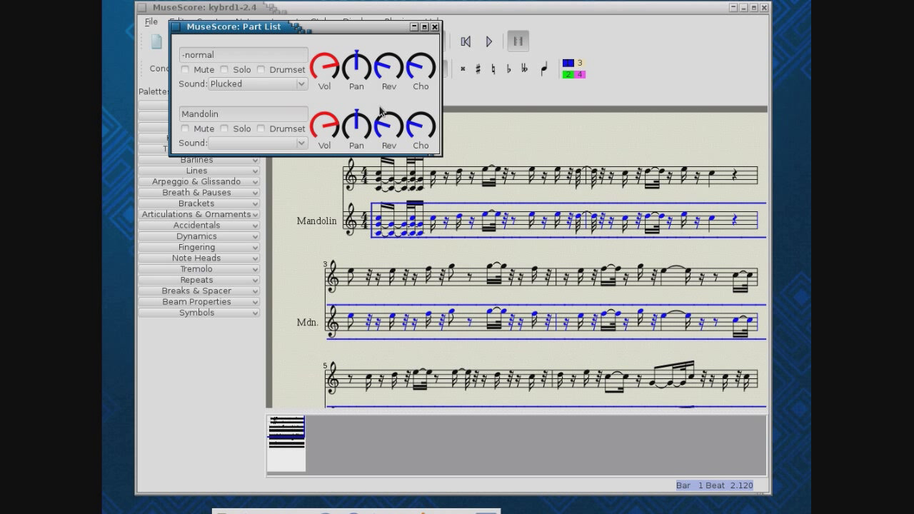
Step: During playback, lower the -normal part's volume and adjust its pan against Mandolin
{"action": "left_click", "coordinate": [487, 41]}
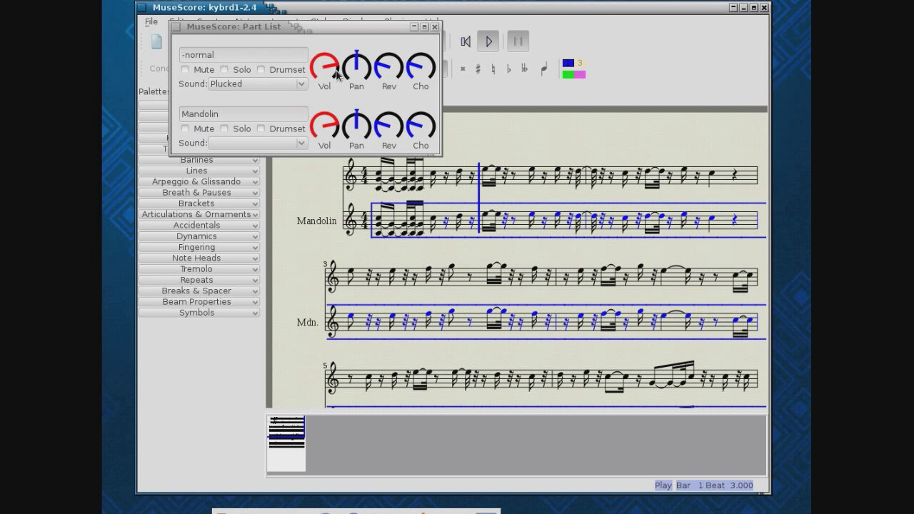
{"action": "left_click_drag", "start_coordinate": [336, 75], "coordinate": [334, 103]}
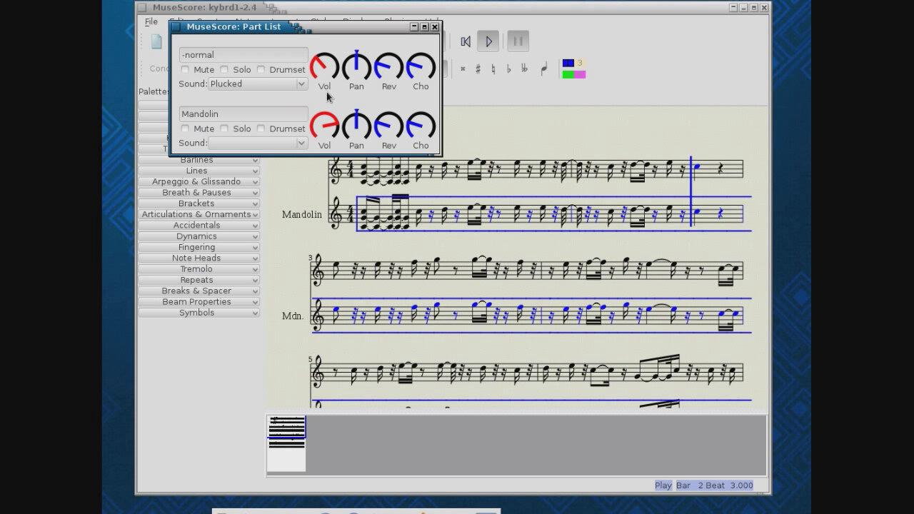
{"action": "mouse_move", "coordinate": [327, 127]}
{"action": "left_mouse_down"}
{"action": "mouse_move", "coordinate": [332, 147]}
{"action": "mouse_move", "coordinate": [328, 114]}
{"action": "left_mouse_up"}
{"action": "left_click_drag", "start_coordinate": [357, 72], "coordinate": [344, 104]}
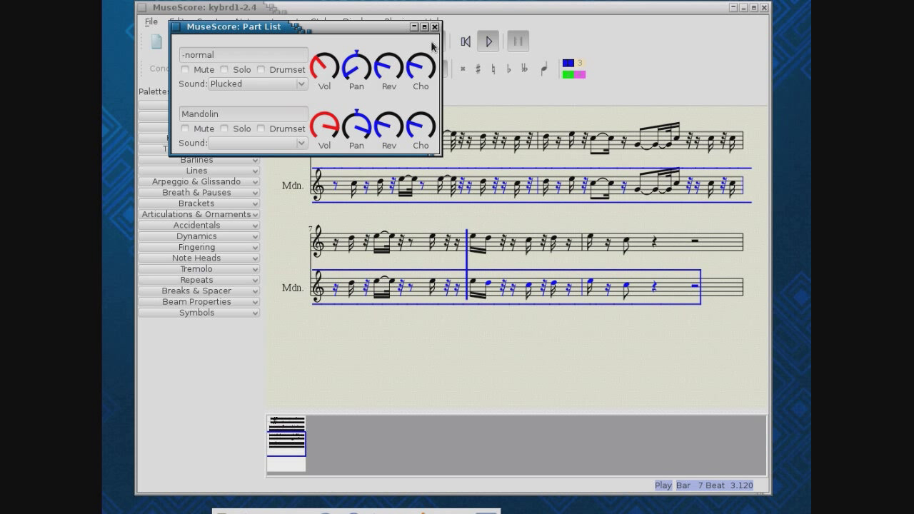
{"action": "key", "text": "space"}
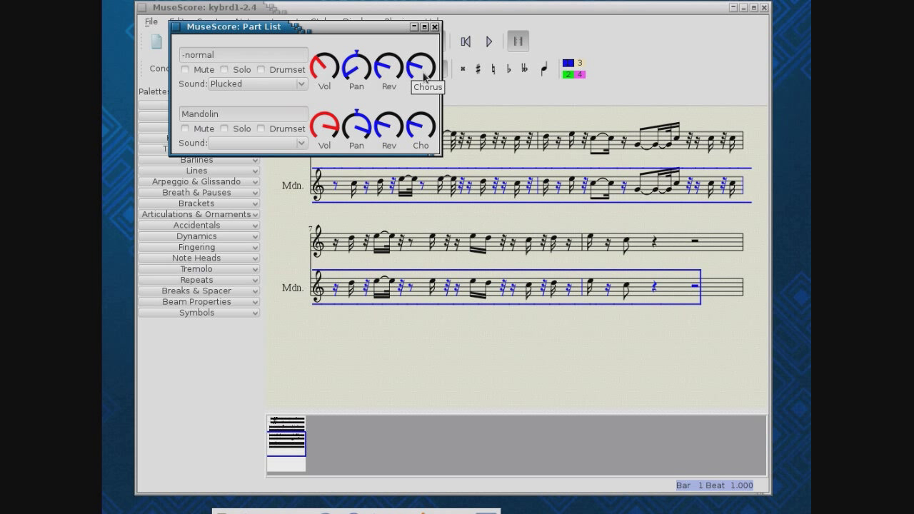
Step: Close the Part List window, returning to the keyboard and Mandolin staves
{"action": "left_click", "coordinate": [434, 28]}
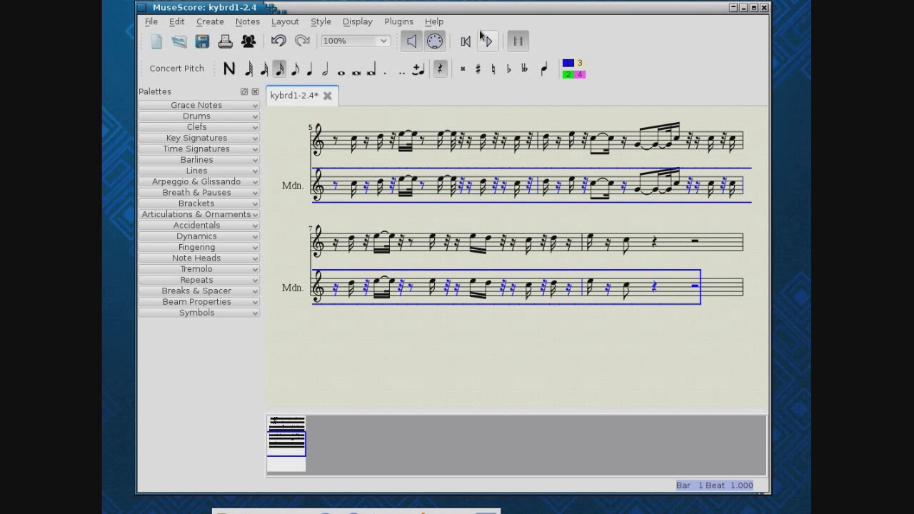